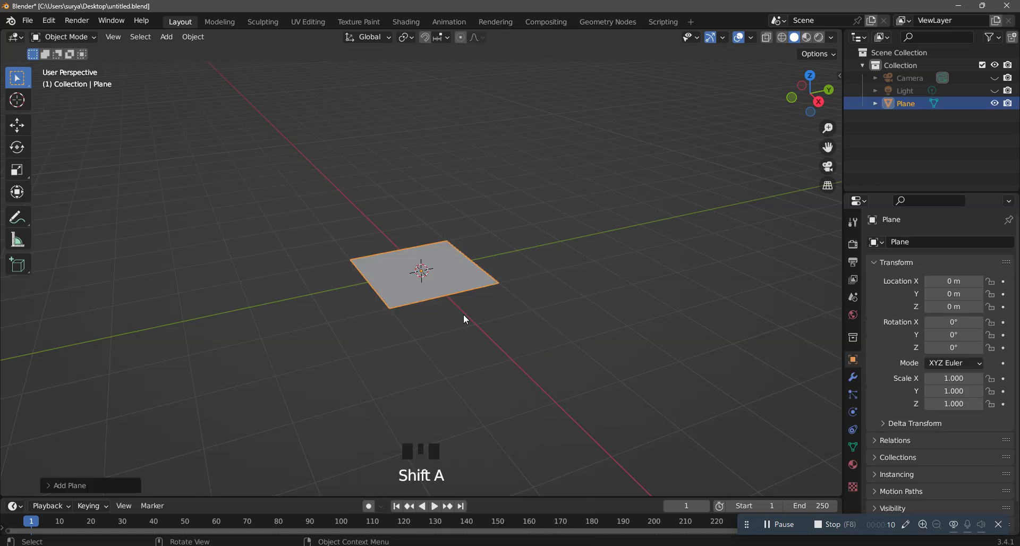
- Rotate the plane 90° about the X axis so it stands upright
{"action": "key", "text": "r"}
{"action": "key", "text": "x"}
{"action": "type", "text": "90"}
{"action": "key", "text": "Return"}
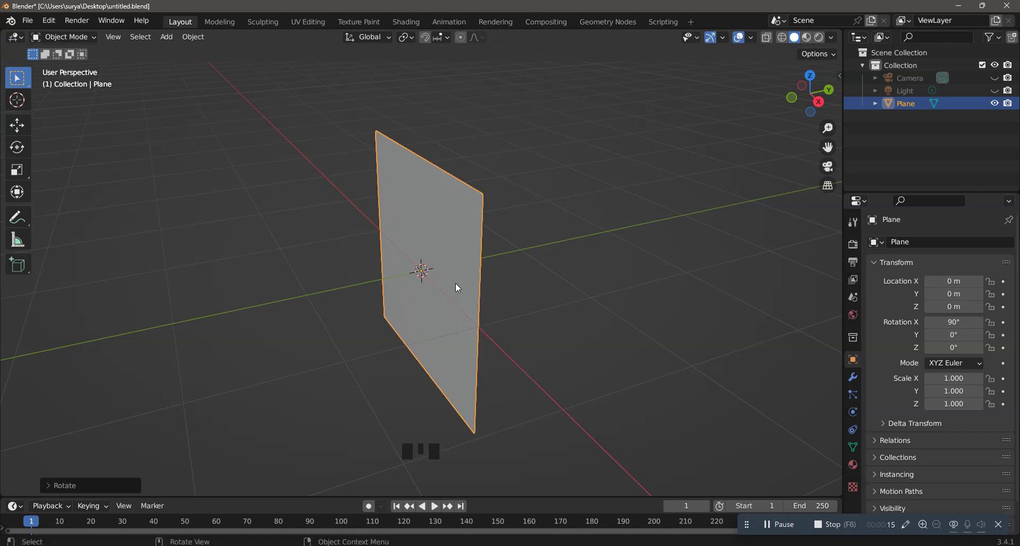
- Check the plane's location, rotation and dimensions in the viewport's transform properties
{"action": "left_click", "coordinate": [838, 70]}
{"action": "left_click", "coordinate": [842, 74]}
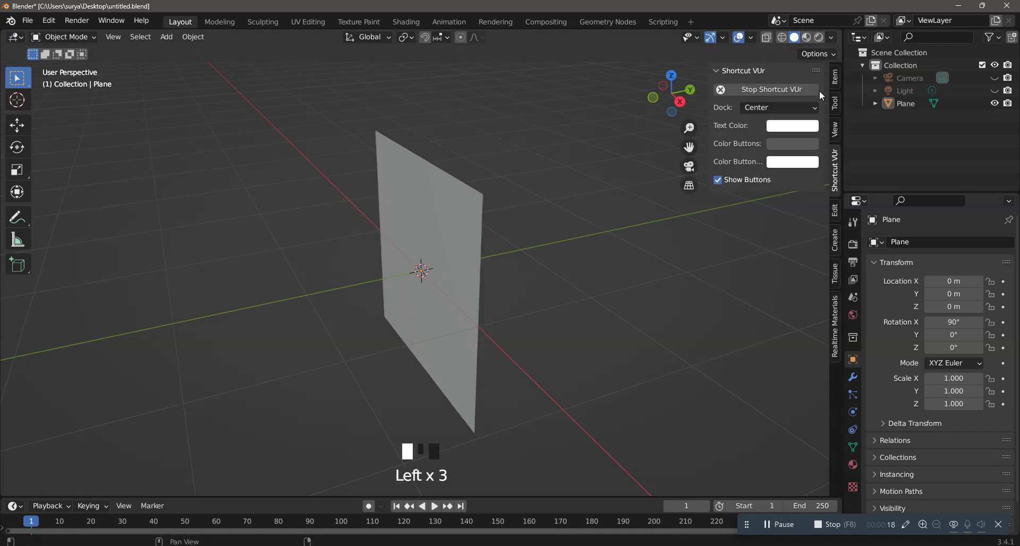
{"action": "left_click", "coordinate": [836, 79]}
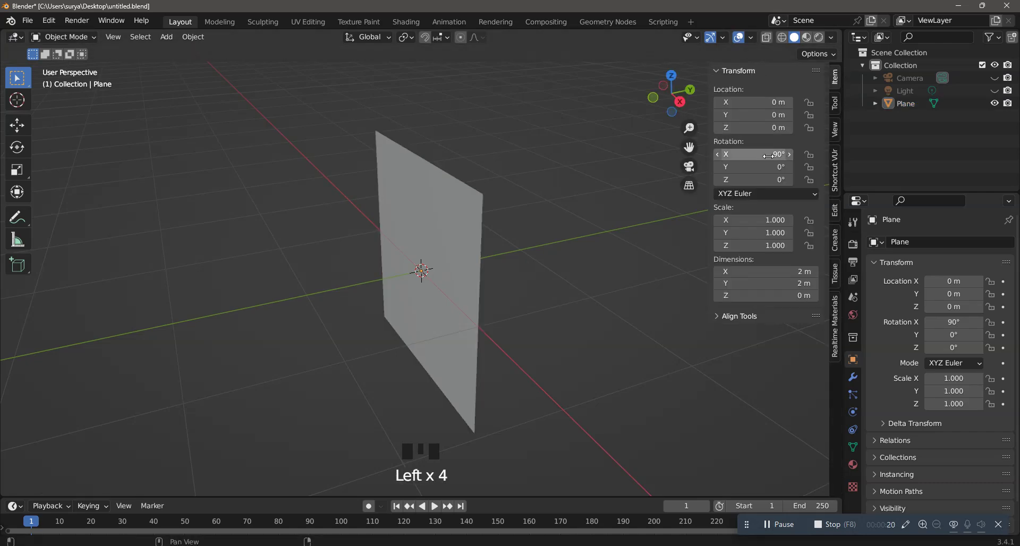
{"action": "scroll", "coordinate": [537, 209], "scroll_direction": "down", "scroll_amount": 3}
{"action": "middle_click_drag", "start_coordinate": [519, 259], "coordinate": [531, 282], "text": "shift"}
{"action": "key", "text": "n"}
- Save the file and switch the selected plane to Edit Mode
{"action": "scroll", "coordinate": [466, 216], "scroll_direction": "up", "scroll_amount": 2}
{"action": "key", "text": "ctrl+s"}
{"action": "left_click", "coordinate": [425, 251]}
{"action": "scroll", "coordinate": [540, 298], "scroll_direction": "up", "scroll_amount": 3}
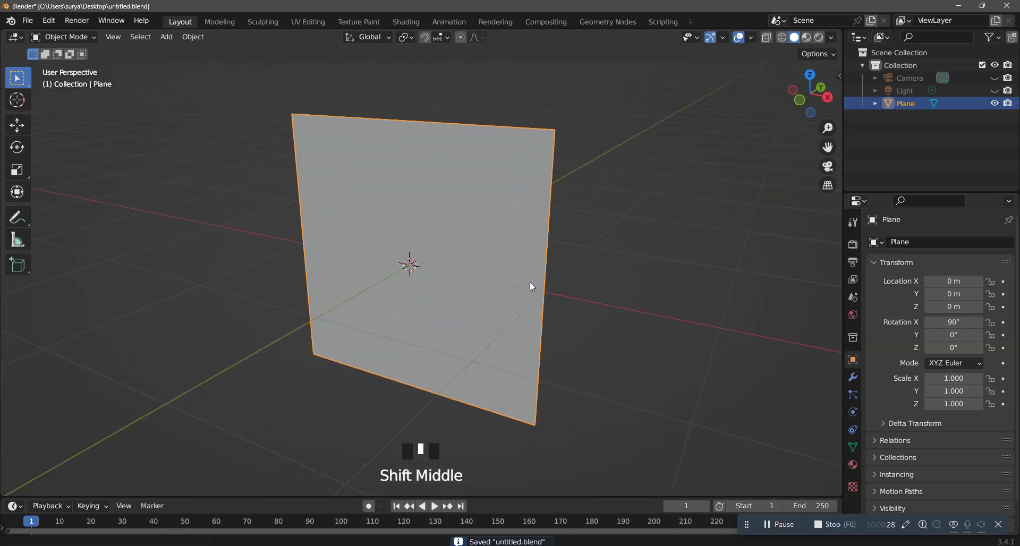
{"action": "left_click", "coordinate": [88, 33]}
{"action": "left_click", "coordinate": [79, 65]}
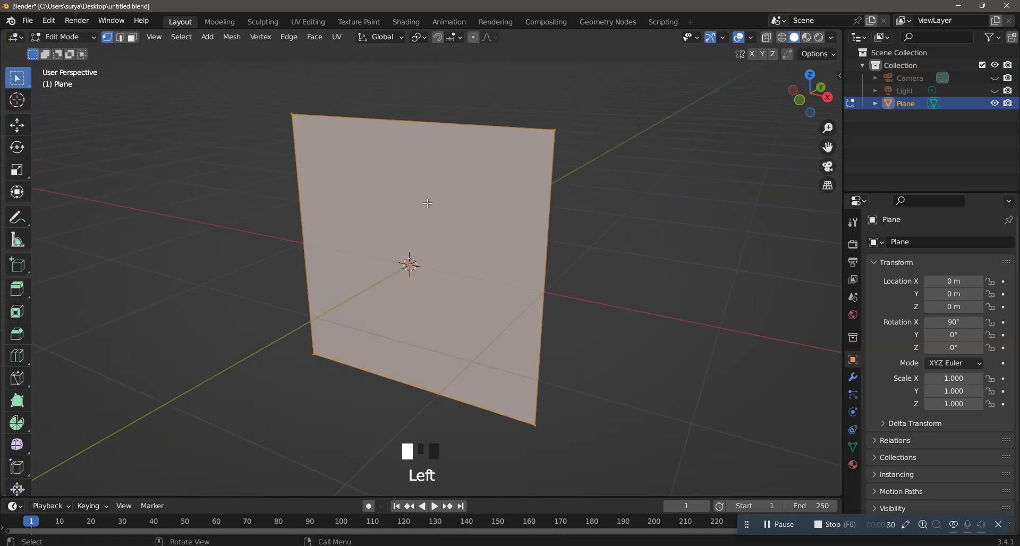
- Try dividing the plane with three evenly spaced vertical loop cuts, and undo them
{"action": "scroll", "coordinate": [506, 201], "scroll_direction": "down", "scroll_amount": 2}
{"action": "key", "text": "ctrl+r"}
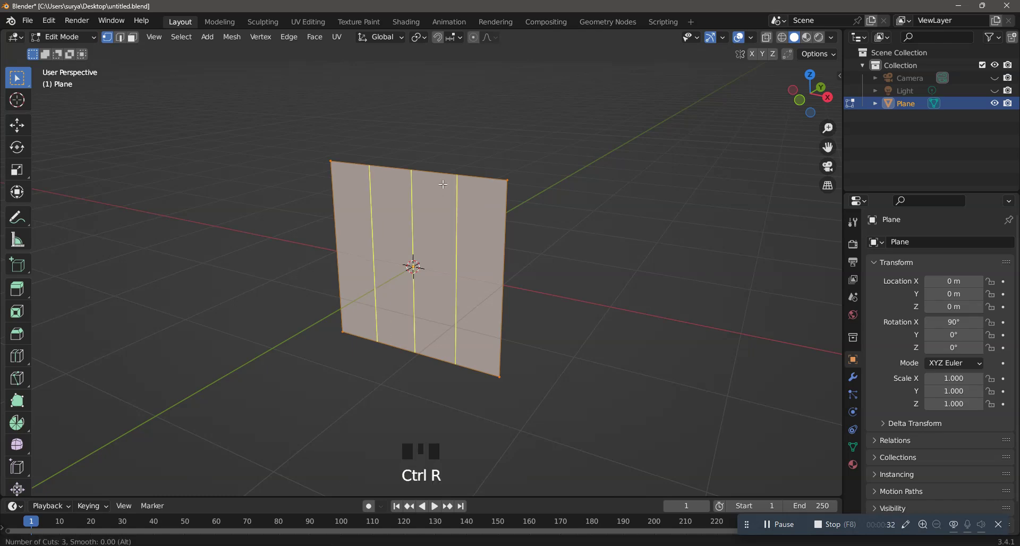
{"action": "left_click", "coordinate": [443, 184]}
{"action": "right_click", "coordinate": [574, 157]}
{"action": "left_click", "coordinate": [540, 175]}
{"action": "middle_click_drag", "start_coordinate": [539, 176], "coordinate": [544, 195]}
{"action": "key", "text": "ctrl+z"}
{"action": "key", "text": "ctrl+z"}
{"action": "key", "text": "ctrl+z"}
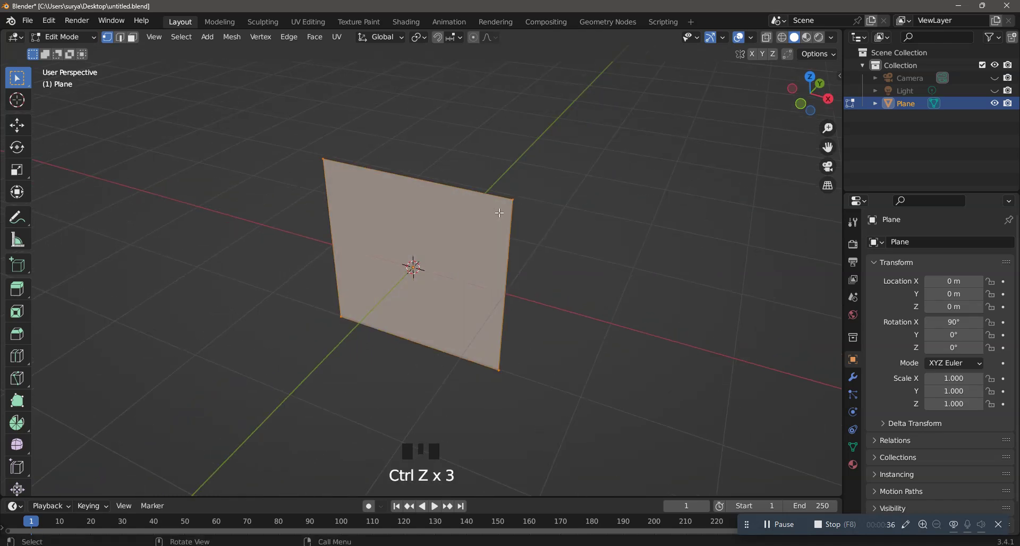
- Try dividing the plane with four evenly spaced vertical loop cuts, and undo them
{"action": "key", "text": "ctrl+r"}
{"action": "scroll", "coordinate": [447, 198], "scroll_direction": "up", "scroll_amount": 1}
{"action": "left_click", "coordinate": [446, 199]}
{"action": "right_click", "coordinate": [542, 174]}
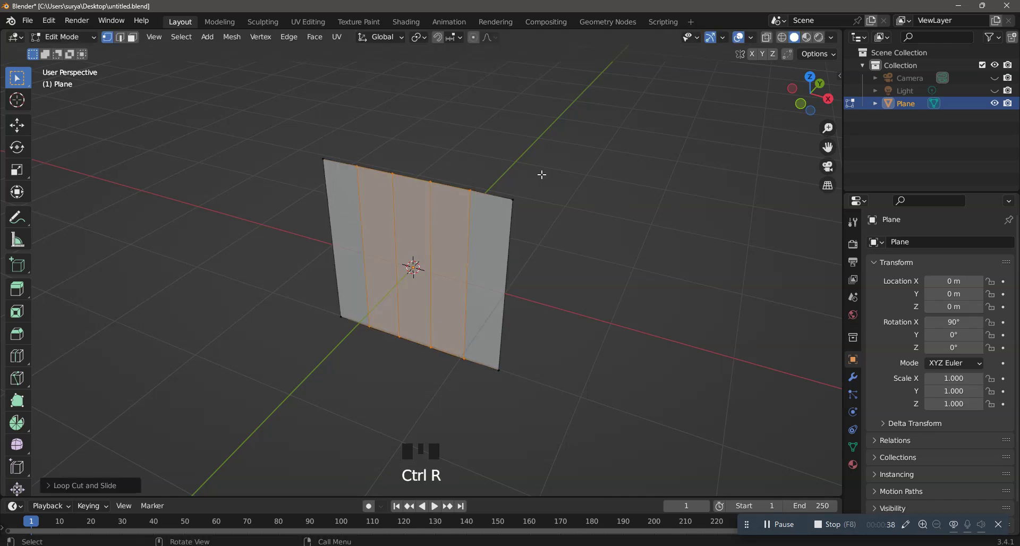
{"action": "left_click", "coordinate": [573, 160]}
{"action": "middle_click_drag", "start_coordinate": [572, 160], "coordinate": [576, 170]}
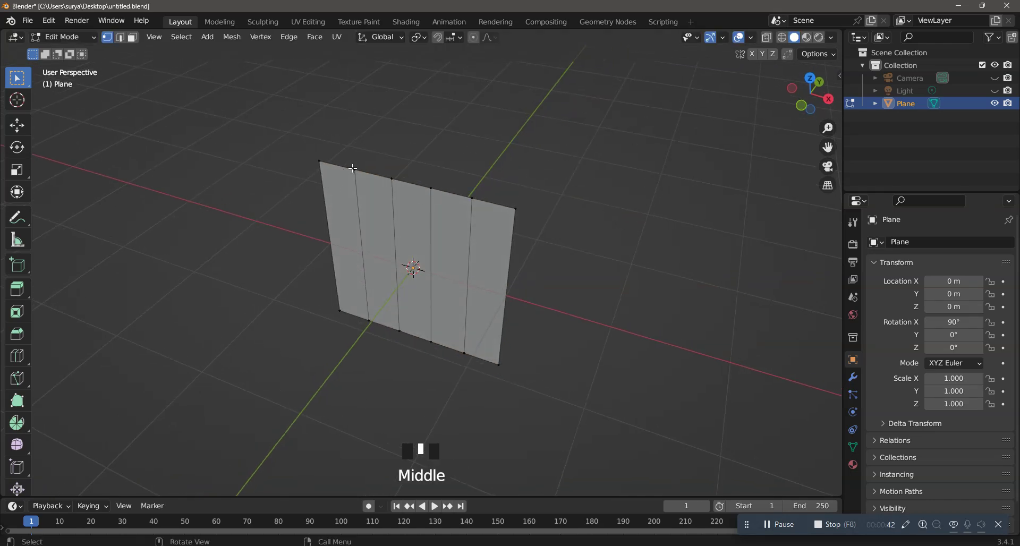
{"action": "key", "text": "ctrl+z"}
{"action": "key", "text": "ctrl+z"}
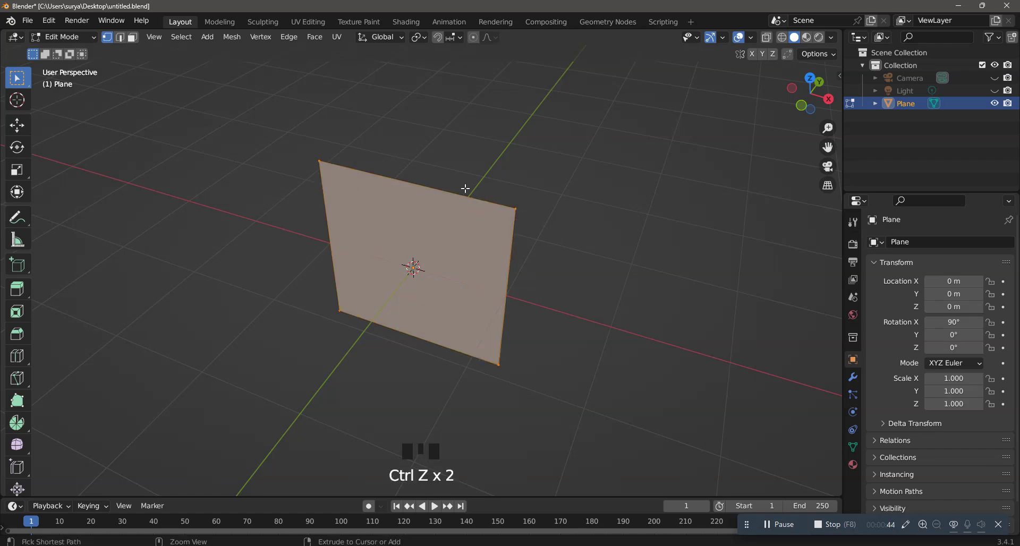
- Divide the plane into six strips with five evenly spaced vertical loop cuts, without sliding them
{"action": "key", "text": "ctrl+r"}
{"action": "scroll", "coordinate": [463, 191], "scroll_direction": "up", "scroll_amount": 4}
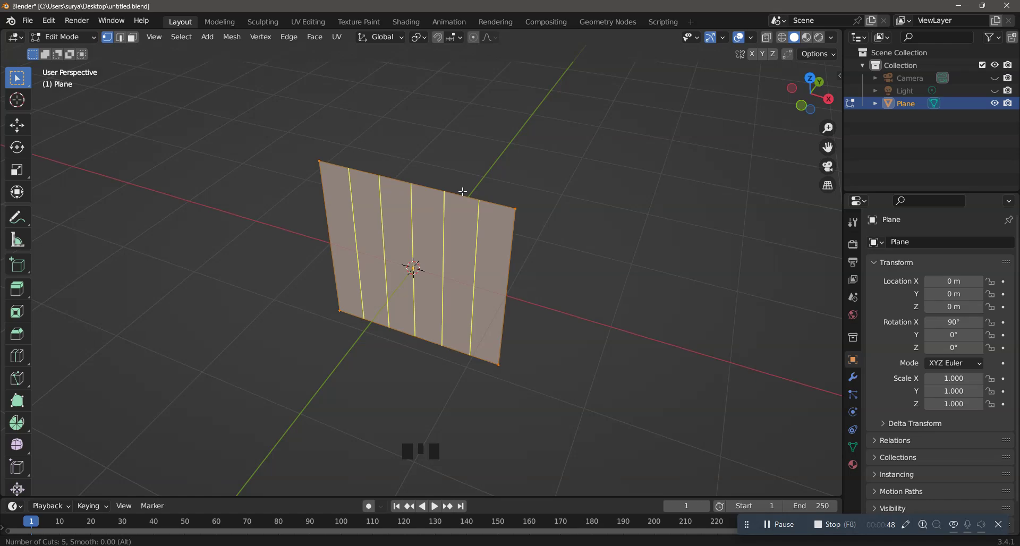
{"action": "left_click", "coordinate": [463, 191]}
{"action": "right_click", "coordinate": [462, 191]}
{"action": "left_click", "coordinate": [537, 211]}
{"action": "middle_click_drag", "start_coordinate": [537, 211], "coordinate": [504, 240]}
{"action": "scroll", "coordinate": [491, 243], "scroll_direction": "up", "scroll_amount": 2}
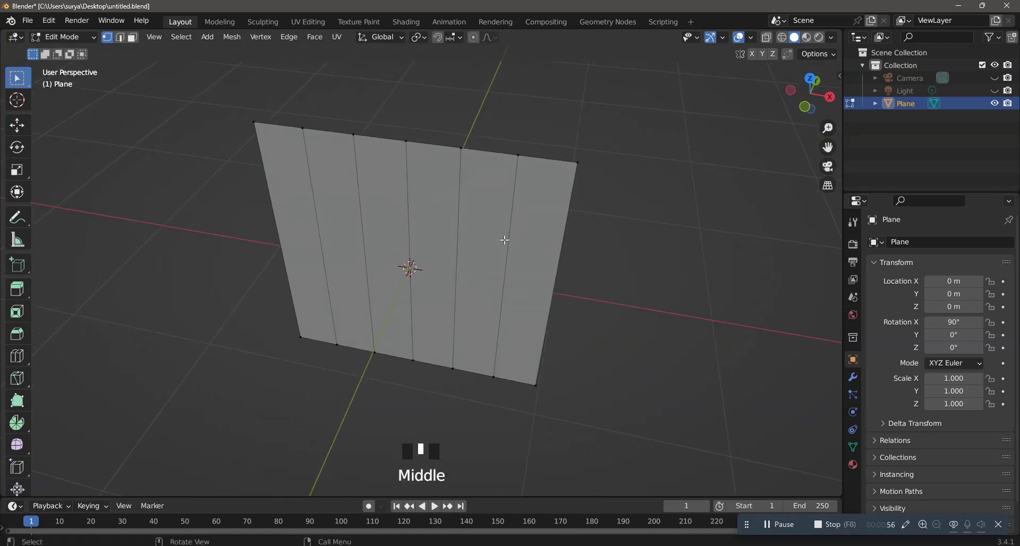
- View the plane's mesh from the top in wireframe shading
{"action": "key", "text": "KP_7"}
{"action": "key", "text": "z"}
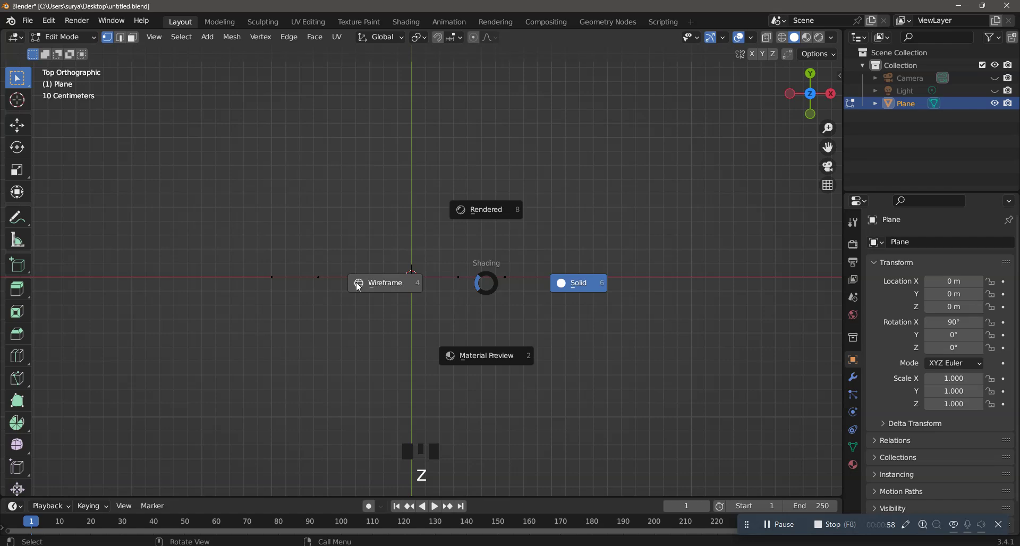
{"action": "left_click", "coordinate": [364, 286]}
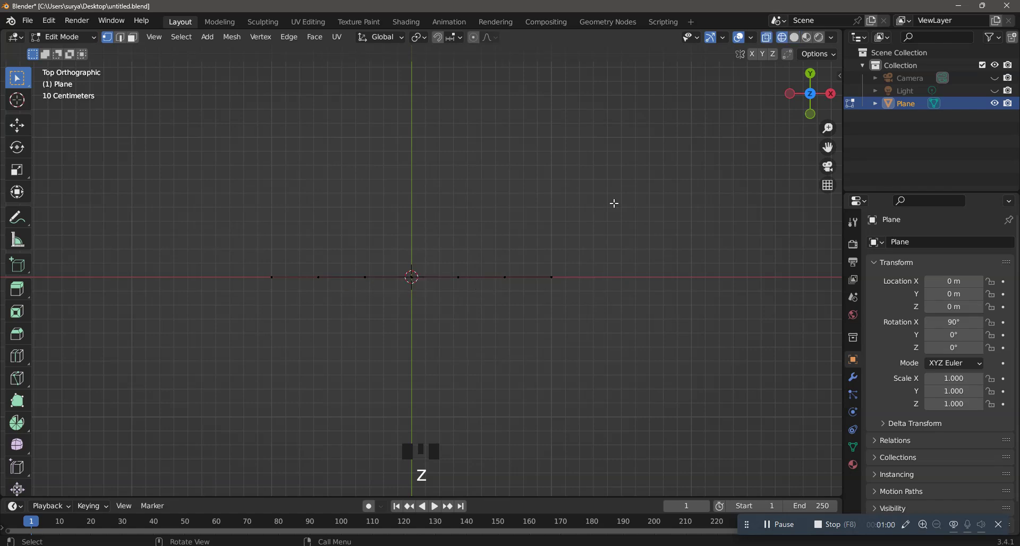
{"action": "left_click_drag", "start_coordinate": [827, 148], "coordinate": [847, 127], "text": "shift"}
{"action": "scroll", "coordinate": [523, 213], "scroll_direction": "up", "scroll_amount": 2}
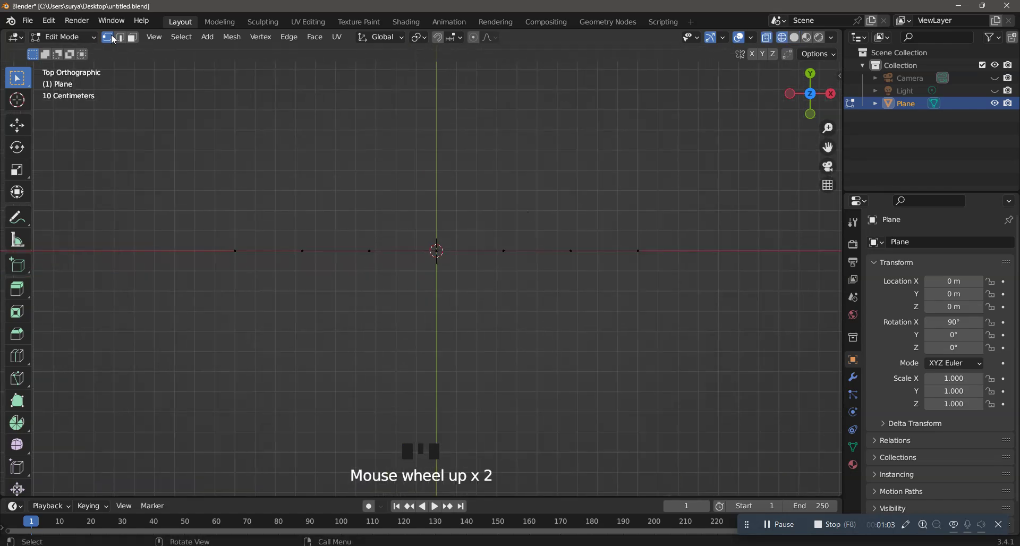
- Move the vertices of the first, third and fifth loop cuts about 0.2 m along Y to form a zigzag
{"action": "left_click", "coordinate": [303, 254], "text": "shift"}
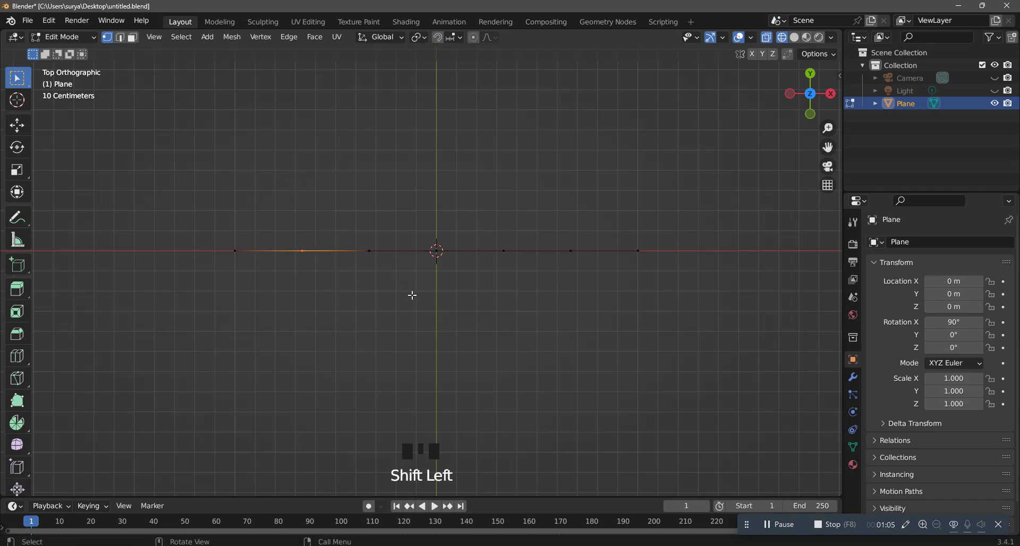
{"action": "left_click", "coordinate": [445, 255], "text": "shift"}
{"action": "left_click", "coordinate": [572, 261], "text": "shift"}
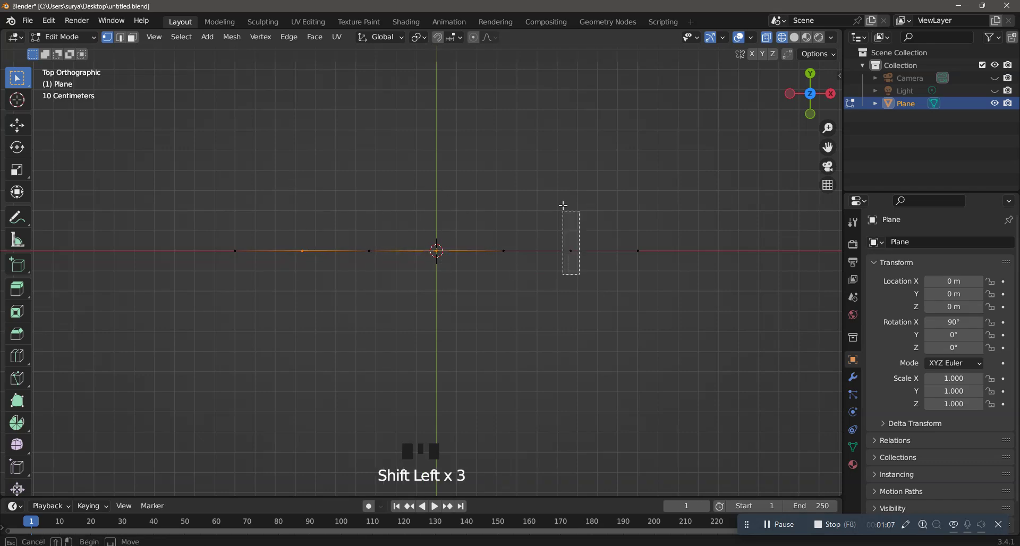
{"action": "key", "text": "g"}
{"action": "key", "text": "x"}
{"action": "key", "text": "y"}
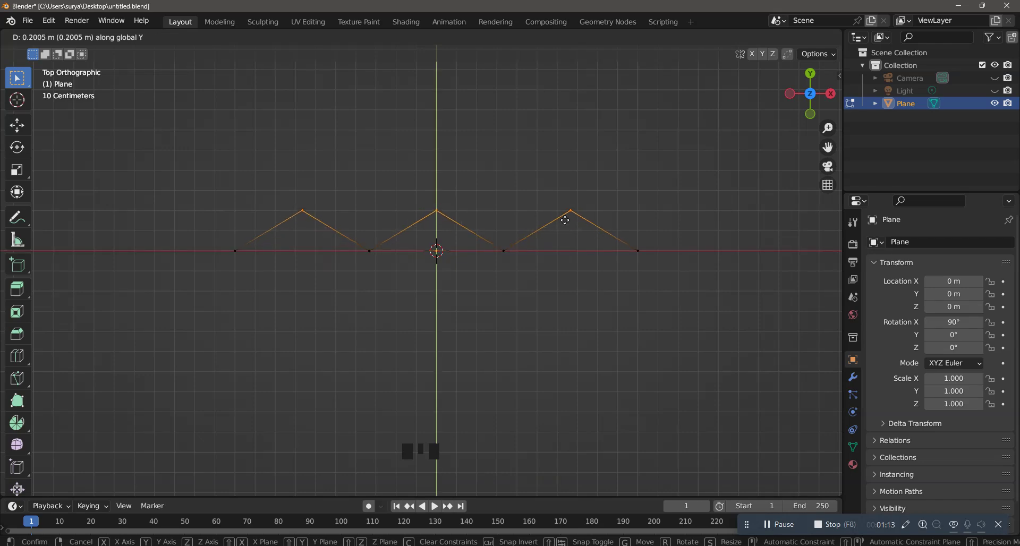
{"action": "left_click", "coordinate": [564, 221]}
{"action": "left_click", "coordinate": [506, 302]}
- Return the viewport to solid shading and view the zigzag mesh in perspective
{"action": "scroll", "coordinate": [520, 309], "scroll_direction": "down", "scroll_amount": 3}
{"action": "key", "text": "z"}
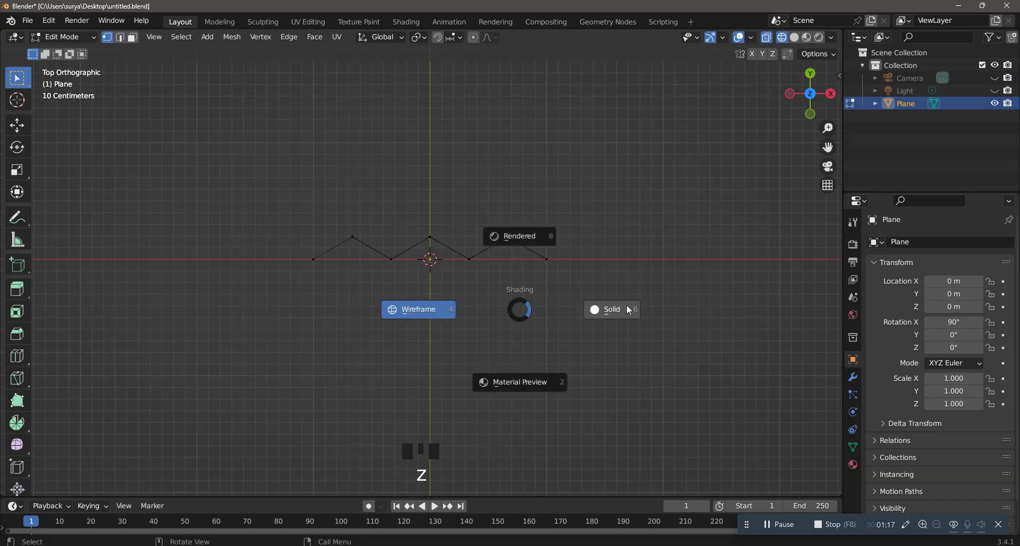
{"action": "left_click", "coordinate": [626, 304]}
{"action": "scroll", "coordinate": [615, 307], "scroll_direction": "down", "scroll_amount": 1}
{"action": "scroll", "coordinate": [616, 309], "scroll_direction": "up", "scroll_amount": 2}
{"action": "key", "text": "z"}
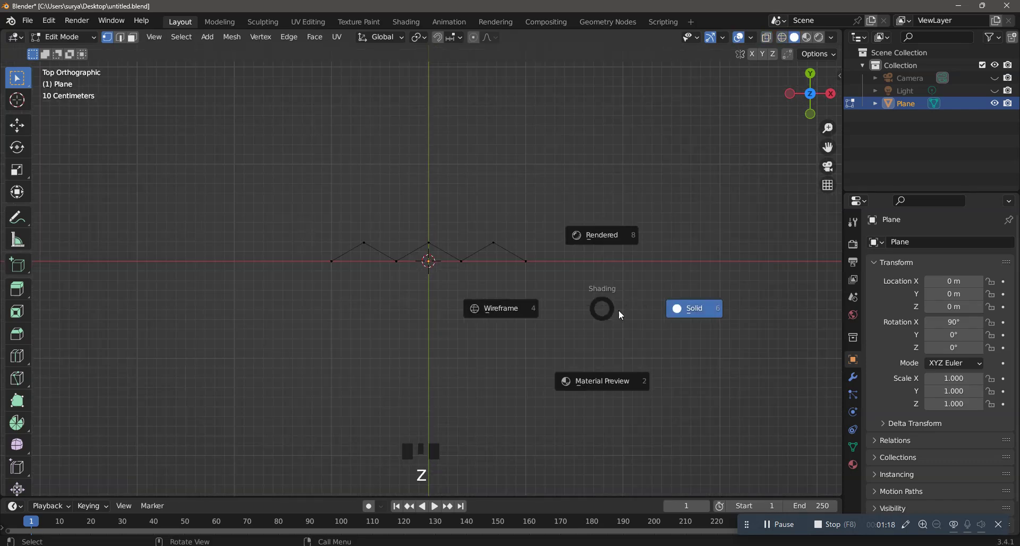
{"action": "left_click", "coordinate": [692, 308]}
{"action": "scroll", "coordinate": [660, 319], "scroll_direction": "down", "scroll_amount": 1}
{"action": "mouse_move", "coordinate": [660, 319]}
{"action": "middle_mouse_down"}
{"action": "mouse_move", "coordinate": [598, 296]}
{"action": "mouse_move", "coordinate": [569, 219]}
{"action": "mouse_move", "coordinate": [619, 257]}
{"action": "middle_mouse_up"}
{"action": "scroll", "coordinate": [569, 219], "scroll_direction": "up", "scroll_amount": 4}
{"action": "scroll", "coordinate": [607, 265], "scroll_direction": "down", "scroll_amount": 2}
- Bevel the five inner vertical fold edges by about 0.08 m with several segments to round the folds
{"action": "left_click", "coordinate": [120, 37]}
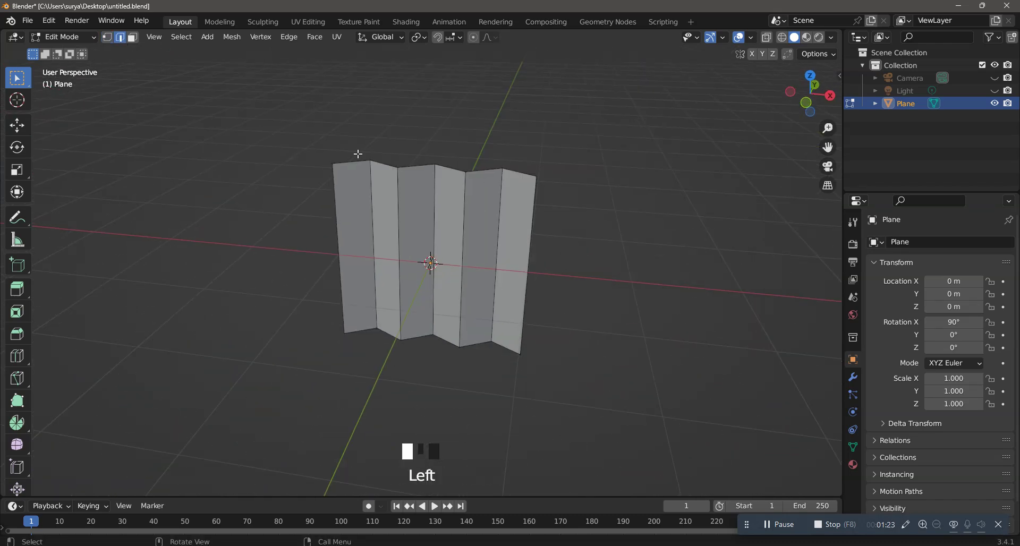
{"action": "left_click", "coordinate": [462, 224], "text": "shift"}
{"action": "middle_click_drag", "start_coordinate": [462, 224], "coordinate": [452, 242]}
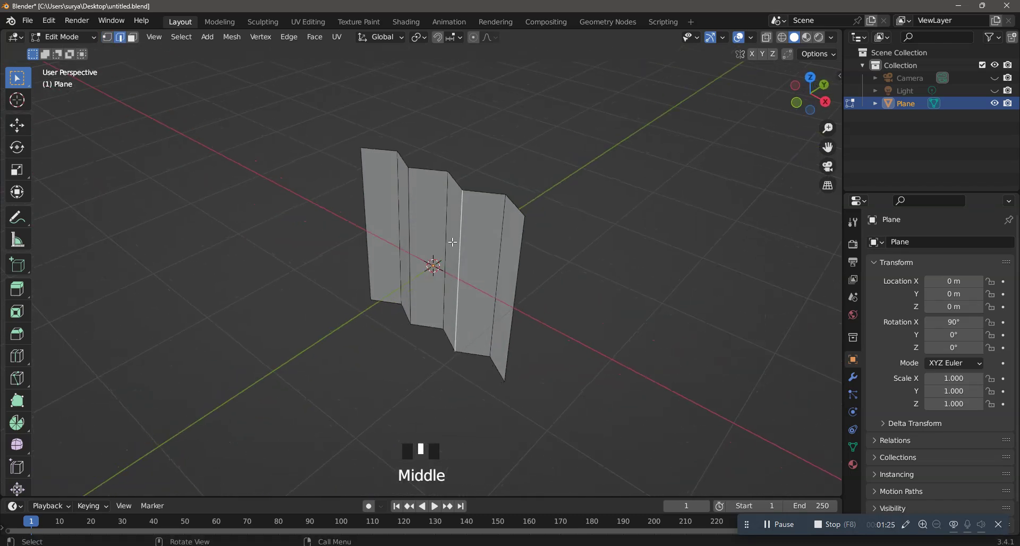
{"action": "left_click", "coordinate": [408, 198], "text": "shift"}
{"action": "middle_click_drag", "start_coordinate": [408, 198], "coordinate": [375, 194]}
{"action": "left_click", "coordinate": [377, 193], "text": "shift"}
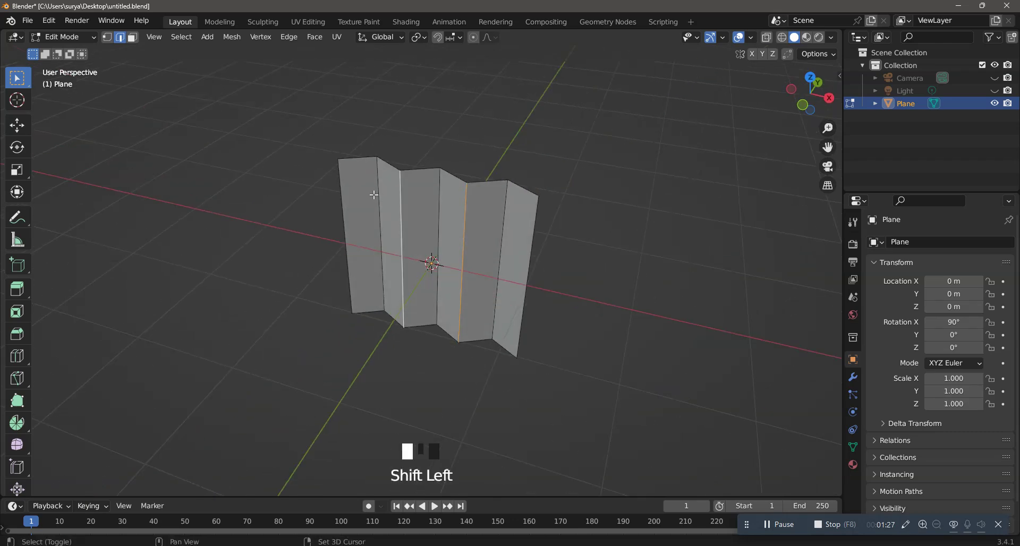
{"action": "left_click", "coordinate": [442, 205], "text": "shift"}
{"action": "left_click", "coordinate": [505, 220], "text": "shift"}
{"action": "middle_click_drag", "start_coordinate": [556, 269], "coordinate": [530, 273]}
{"action": "key", "text": "ctrl+b"}
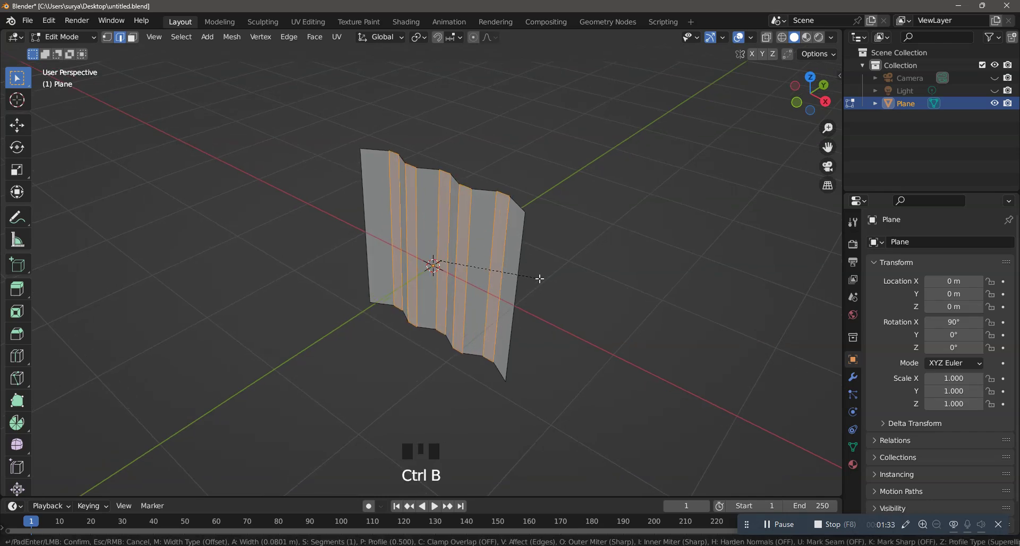
{"action": "left_click", "coordinate": [540, 277]}
- In Object Mode, add a Solidify modifier with 0.01 m thickness to the wavy plane and apply it
{"action": "middle_click_drag", "start_coordinate": [630, 175], "coordinate": [373, 191]}
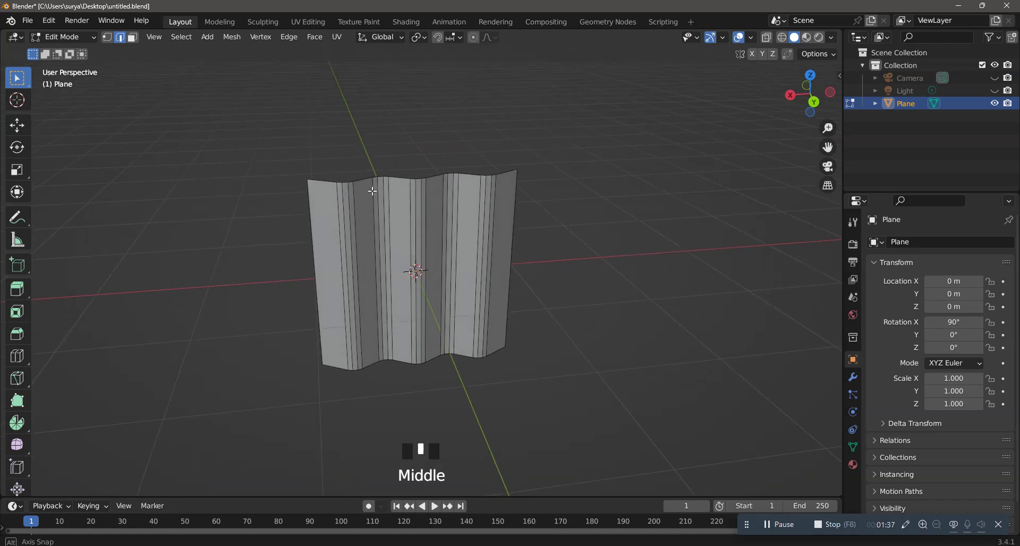
{"action": "left_click", "coordinate": [64, 36]}
{"action": "left_click", "coordinate": [61, 51]}
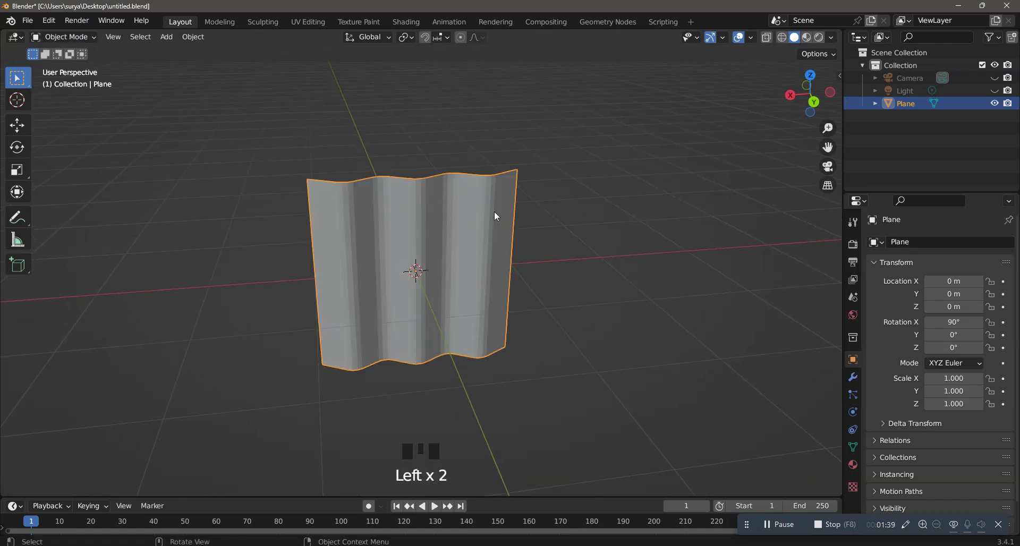
{"action": "left_click", "coordinate": [854, 378]}
{"action": "left_click", "coordinate": [907, 242]}
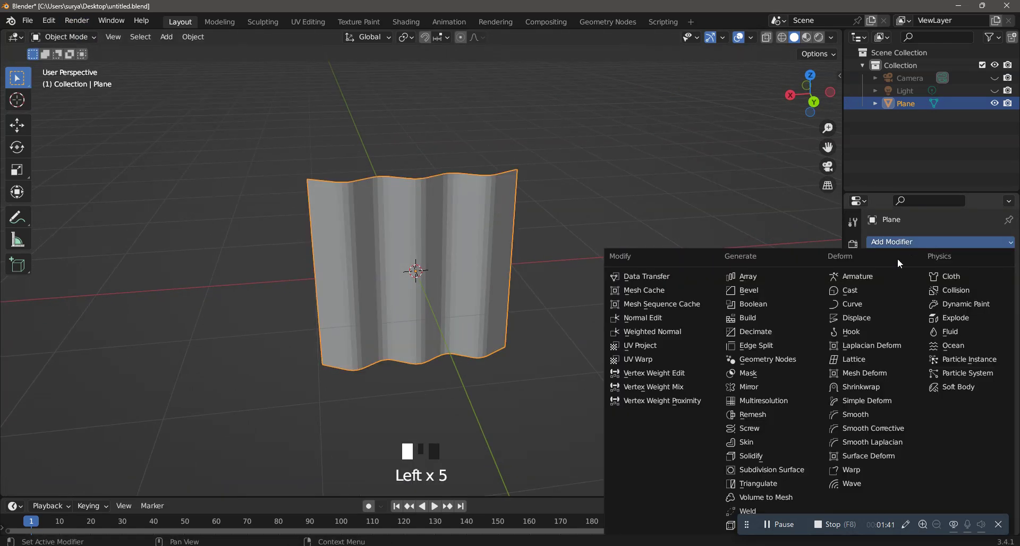
{"action": "left_click", "coordinate": [769, 457]}
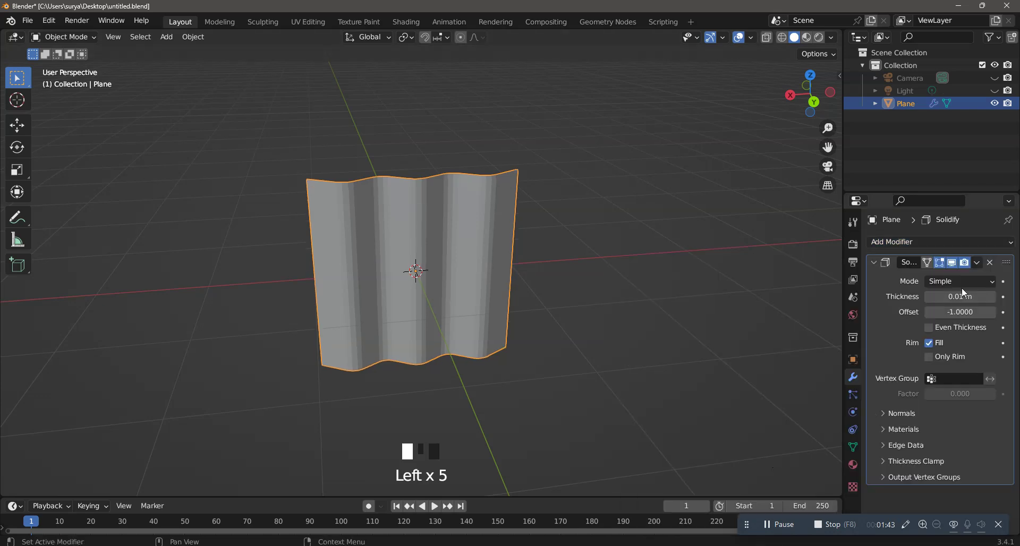
{"action": "middle_click_drag", "start_coordinate": [529, 262], "coordinate": [529, 292]}
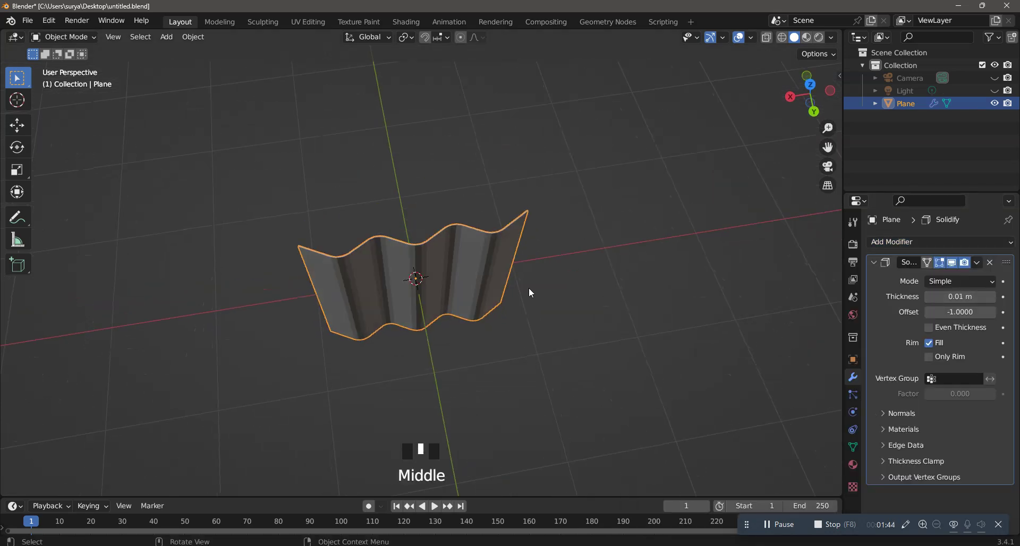
{"action": "left_click", "coordinate": [974, 266]}
{"action": "left_click", "coordinate": [965, 271]}
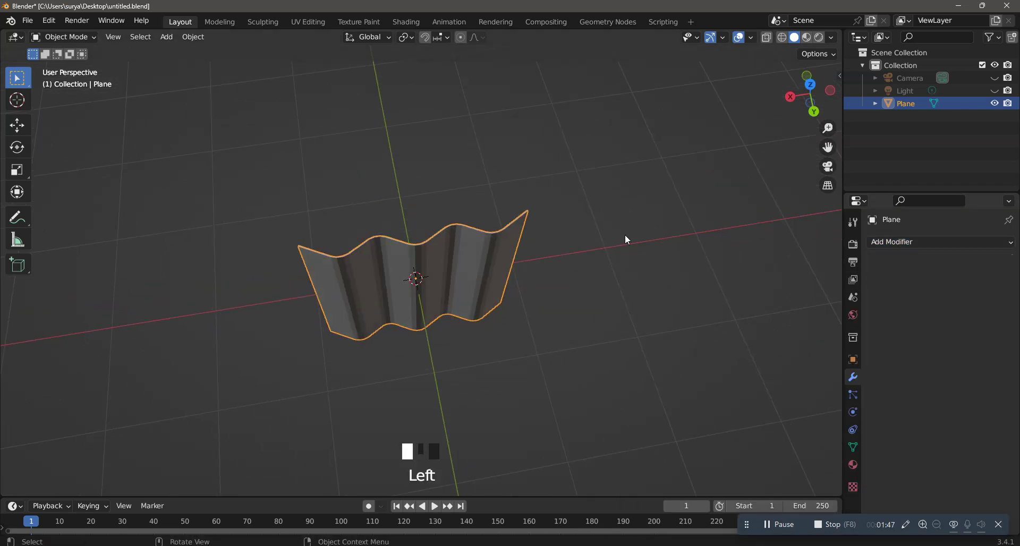
- In Edit Mode, divide the wavy sheet with about eleven evenly spaced horizontal loop cuts
{"action": "left_click", "coordinate": [621, 235]}
{"action": "middle_click_drag", "start_coordinate": [451, 234], "coordinate": [385, 153]}
{"action": "left_click", "coordinate": [85, 34]}
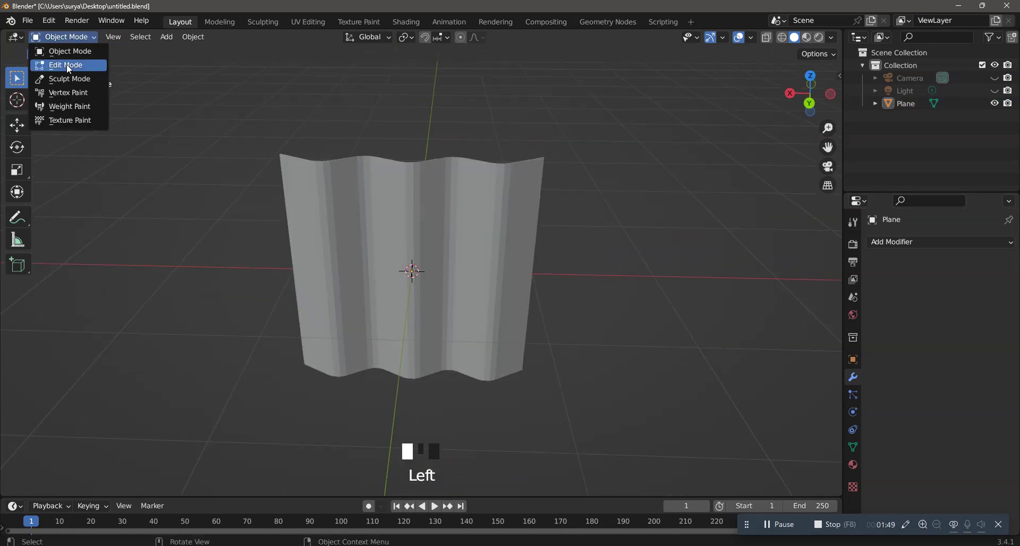
{"action": "left_click", "coordinate": [66, 64]}
{"action": "key", "text": "ctrl+r"}
{"action": "scroll", "coordinate": [439, 250], "scroll_direction": "up", "scroll_amount": 12}
{"action": "scroll", "coordinate": [440, 251], "scroll_direction": "down", "scroll_amount": 2}
{"action": "left_click", "coordinate": [439, 251]}
{"action": "left_click", "coordinate": [439, 250]}
{"action": "left_click", "coordinate": [568, 207]}
{"action": "mouse_move", "coordinate": [569, 207]}
{"action": "middle_mouse_down"}
{"action": "mouse_move", "coordinate": [540, 192]}
{"action": "mouse_move", "coordinate": [533, 198]}
{"action": "mouse_move", "coordinate": [807, 193]}
{"action": "mouse_move", "coordinate": [563, 177]}
{"action": "mouse_move", "coordinate": [515, 103]}
{"action": "mouse_move", "coordinate": [628, 237]}
{"action": "mouse_move", "coordinate": [603, 216]}
{"action": "mouse_move", "coordinate": [597, 191]}
{"action": "middle_mouse_up"}
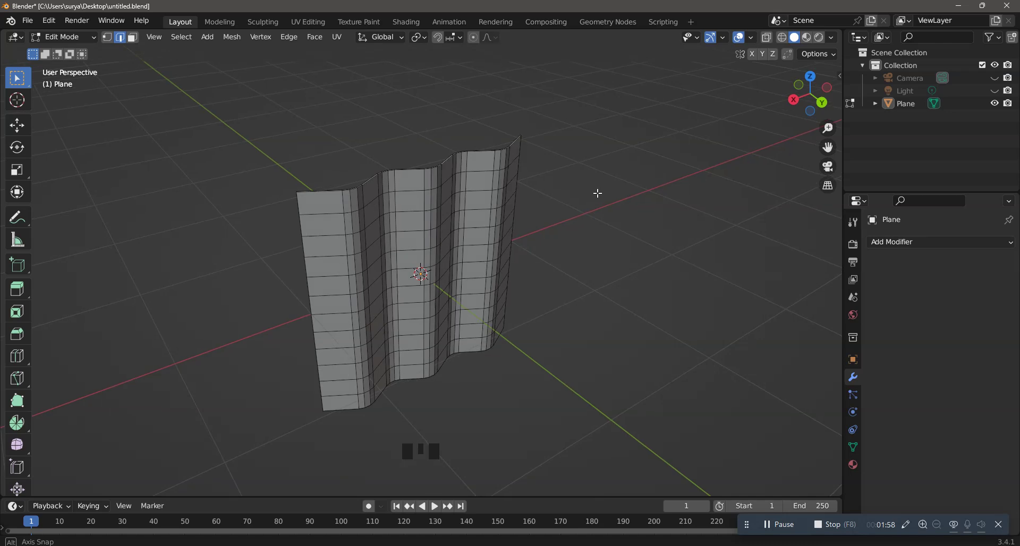
- Add a Subdivision Surface modifier to the wavy sheet and set its viewport level to 2
{"action": "left_click", "coordinate": [889, 243]}
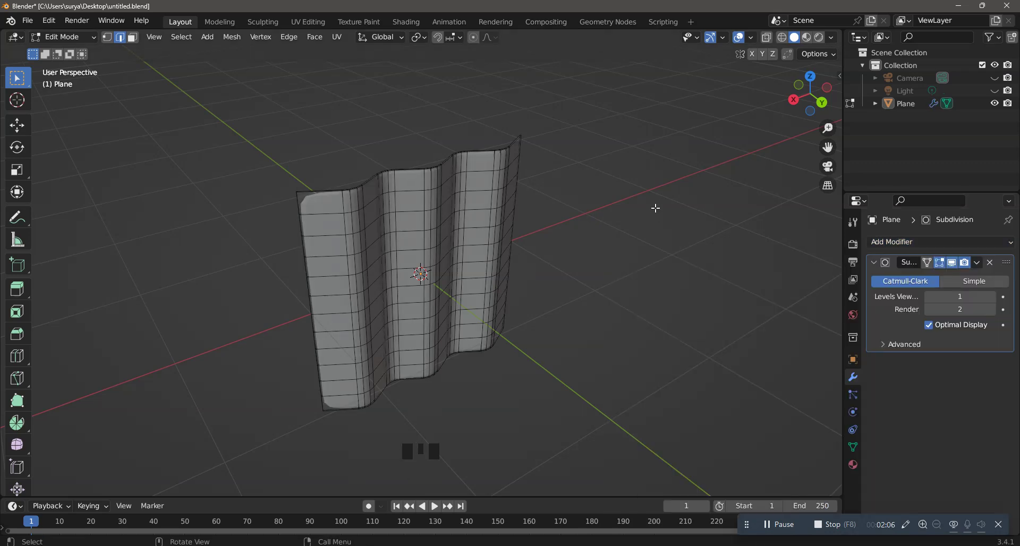
{"action": "left_click", "coordinate": [990, 297]}
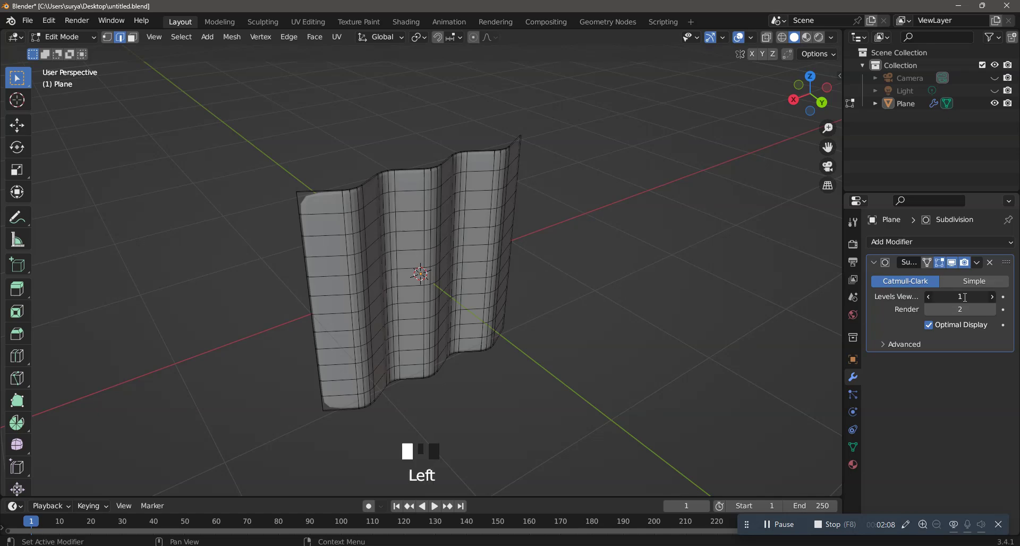
{"action": "left_click", "coordinate": [725, 253]}
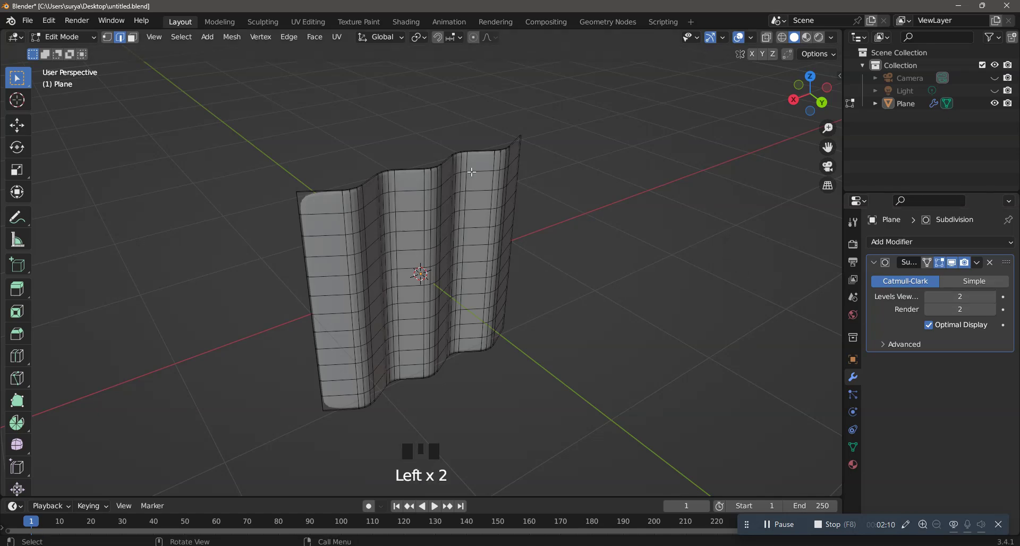
- Return to Object Mode and apply Shade Smooth to the wavy sheet
{"action": "left_click", "coordinate": [93, 34]}
{"action": "left_click", "coordinate": [85, 46]}
{"action": "middle_click_drag", "start_coordinate": [552, 222], "coordinate": [467, 225]}
{"action": "scroll", "coordinate": [470, 213], "scroll_direction": "down", "scroll_amount": 2}
{"action": "right_click", "coordinate": [472, 199]}
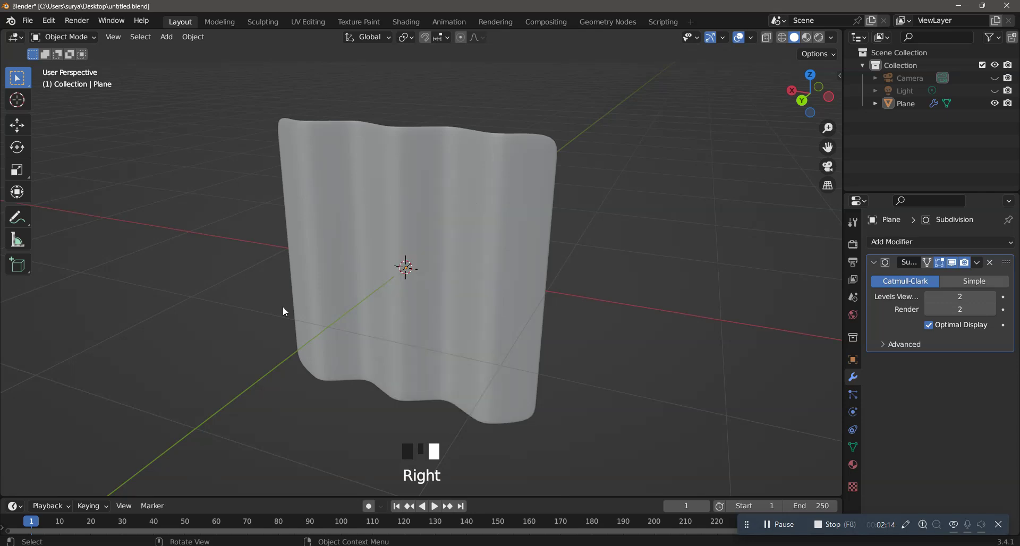
{"action": "left_click", "coordinate": [551, 276]}
{"action": "scroll", "coordinate": [474, 225], "scroll_direction": "up", "scroll_amount": 2}
{"action": "middle_click_drag", "start_coordinate": [473, 225], "coordinate": [483, 226]}
{"action": "left_click", "coordinate": [509, 210]}
{"action": "right_click", "coordinate": [510, 210]}
{"action": "left_click", "coordinate": [509, 211]}
{"action": "scroll", "coordinate": [509, 212], "scroll_direction": "down", "scroll_amount": 2}
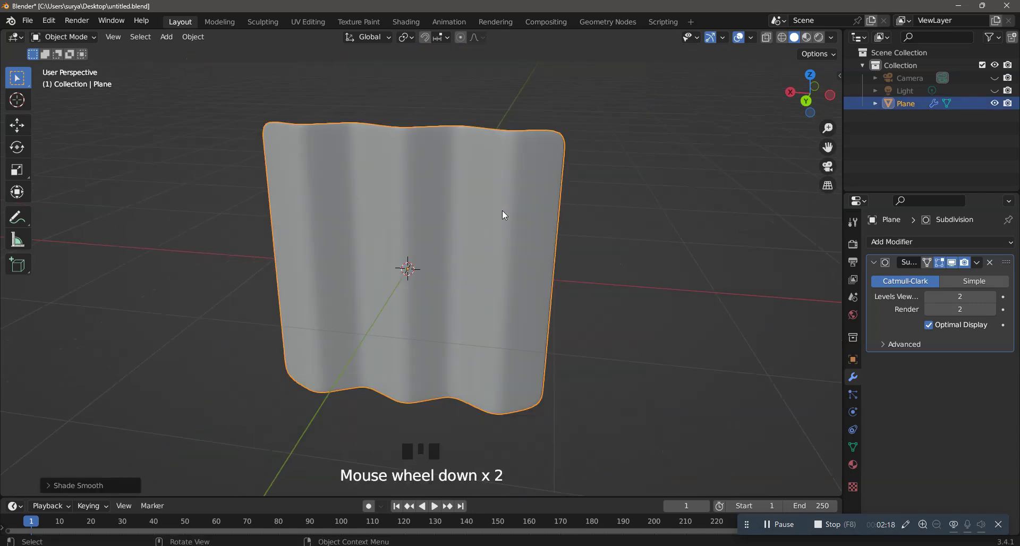
- In Edit Mode, add a vertical loop cut tight against each of the sheet's two outer side edges to sharpen its corners
{"action": "left_click", "coordinate": [434, 170]}
{"action": "left_click", "coordinate": [53, 37]}
{"action": "left_click_drag", "start_coordinate": [61, 35], "coordinate": [56, 64]}
{"action": "key", "text": "ctrl+r"}
{"action": "left_click", "coordinate": [276, 149]}
{"action": "left_click", "coordinate": [235, 150]}
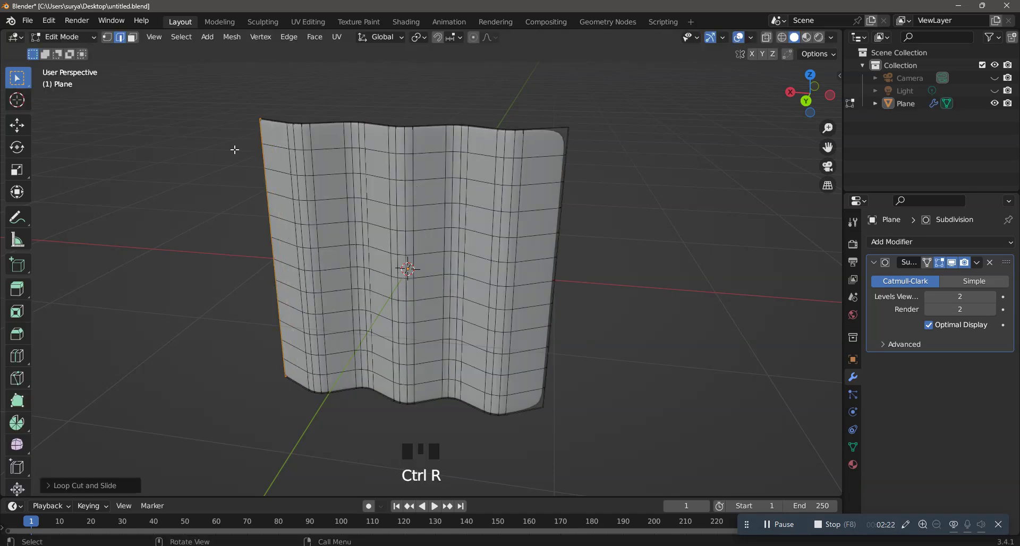
{"action": "key", "text": "ctrl+r"}
{"action": "left_click", "coordinate": [553, 178]}
{"action": "left_click", "coordinate": [703, 155]}
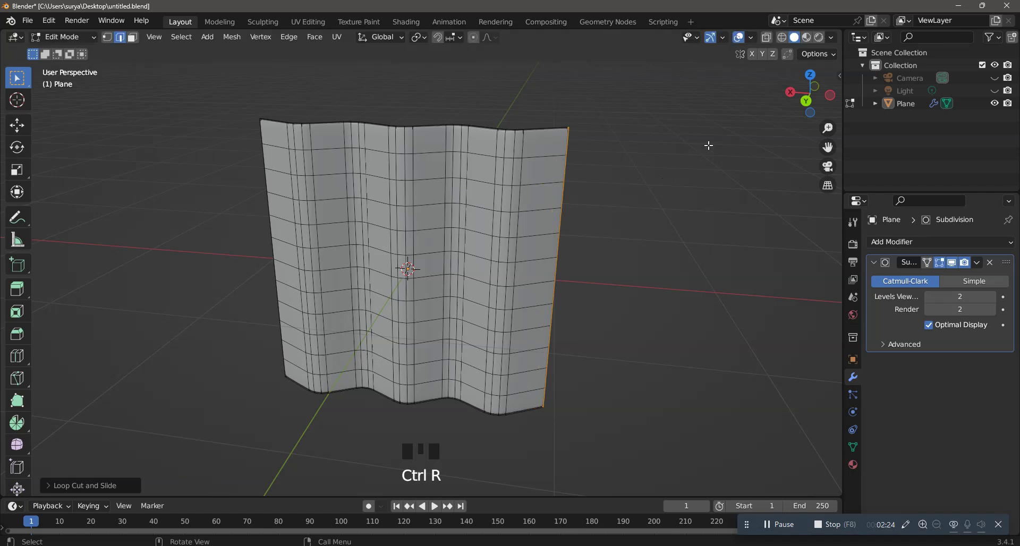
- Add a horizontal loop cut tight against the sheet's top edge and another against its bottom edge
{"action": "key", "text": "ctrl+r"}
{"action": "left_click", "coordinate": [526, 153]}
{"action": "left_click", "coordinate": [529, 73]}
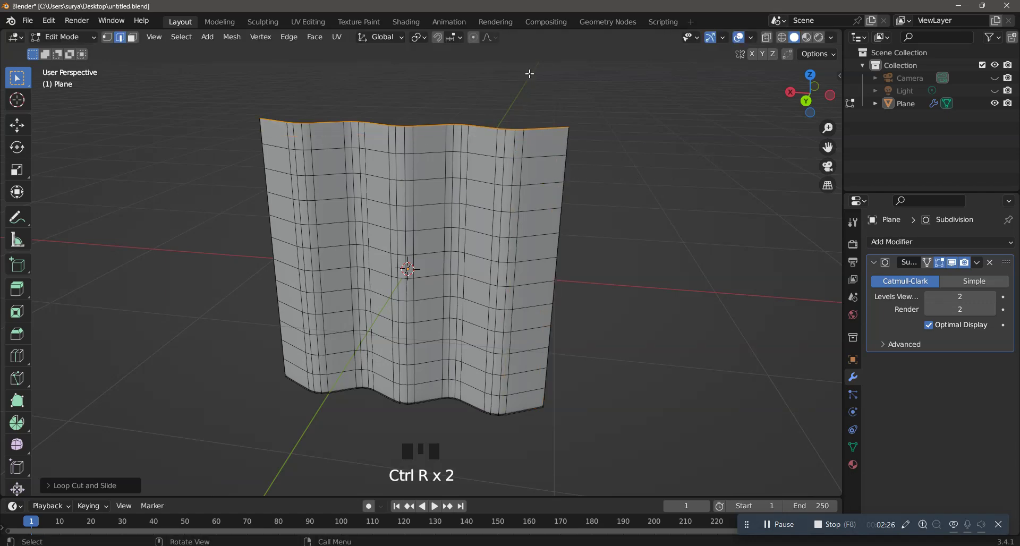
{"action": "key", "text": "ctrl+r"}
{"action": "left_click", "coordinate": [508, 396]}
{"action": "key", "text": "Escape"}
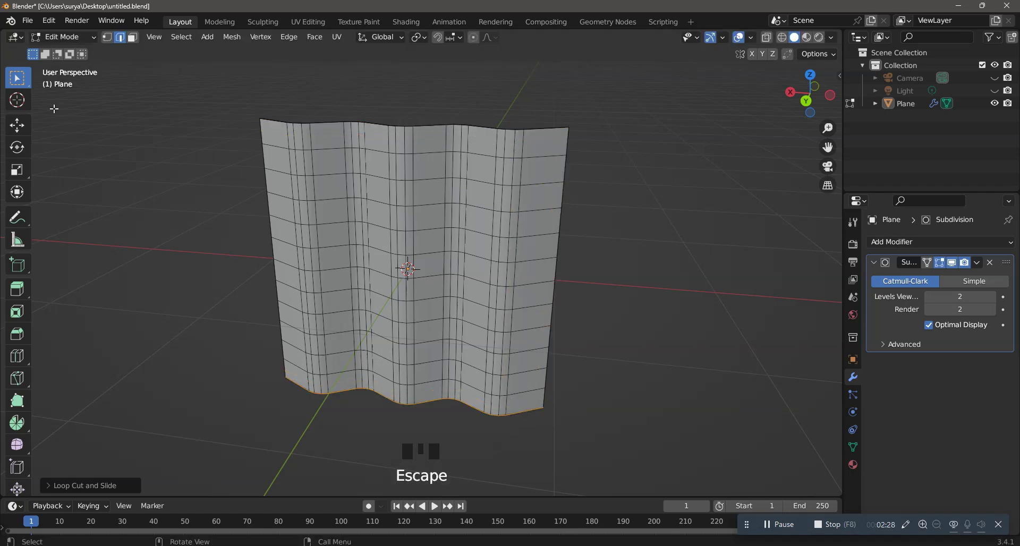
- Go back to Object Mode, apply Shade Smooth to the sheet again and deselect it
{"action": "left_click", "coordinate": [69, 43]}
{"action": "left_click", "coordinate": [74, 36]}
{"action": "left_click", "coordinate": [63, 49]}
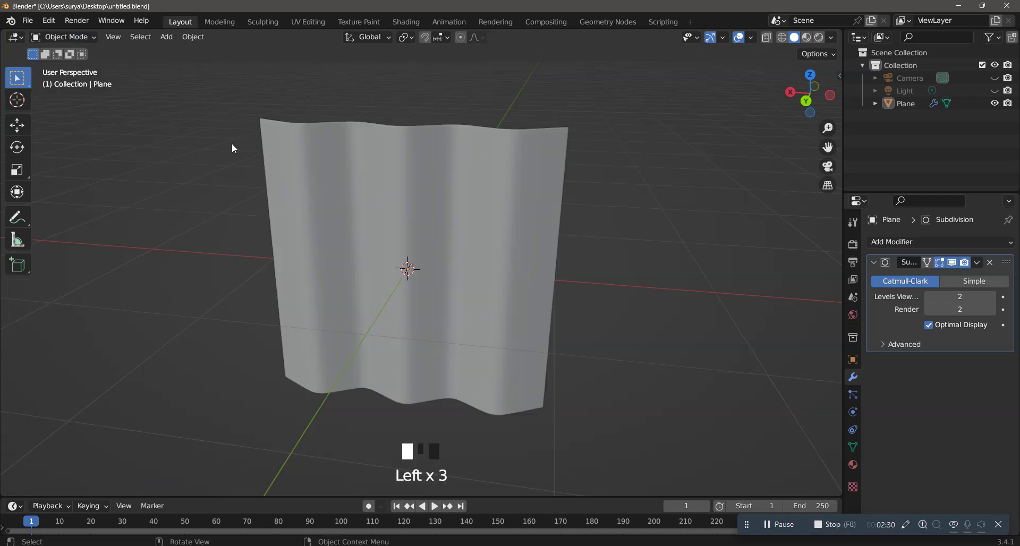
{"action": "scroll", "coordinate": [519, 228], "scroll_direction": "down", "scroll_amount": 4}
{"action": "left_click", "coordinate": [480, 228]}
{"action": "right_click", "coordinate": [480, 229]}
{"action": "left_click", "coordinate": [481, 228]}
{"action": "left_click", "coordinate": [666, 192]}
{"action": "scroll", "coordinate": [484, 271], "scroll_direction": "up", "scroll_amount": 5}
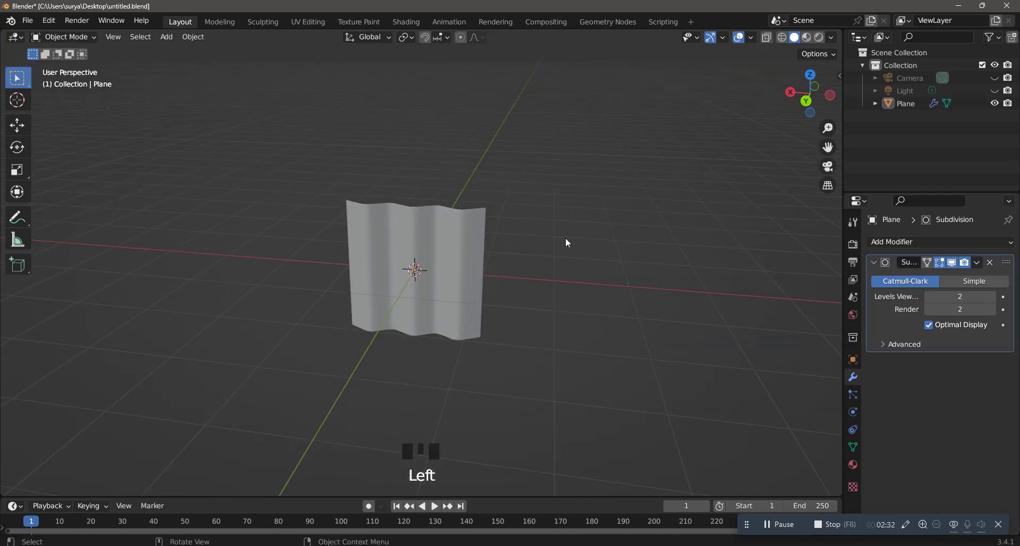
- Switch the viewport lighting to MatCap and preview the sheet's folds with the glossy dark red matcap
{"action": "middle_click_drag", "start_coordinate": [483, 273], "coordinate": [644, 293]}
{"action": "scroll", "coordinate": [644, 293], "scroll_direction": "down", "scroll_amount": 5}
{"action": "middle_click_drag", "start_coordinate": [553, 143], "coordinate": [496, 317]}
{"action": "scroll", "coordinate": [457, 273], "scroll_direction": "up", "scroll_amount": 4}
{"action": "left_click", "coordinate": [832, 38]}
{"action": "left_click", "coordinate": [818, 127]}
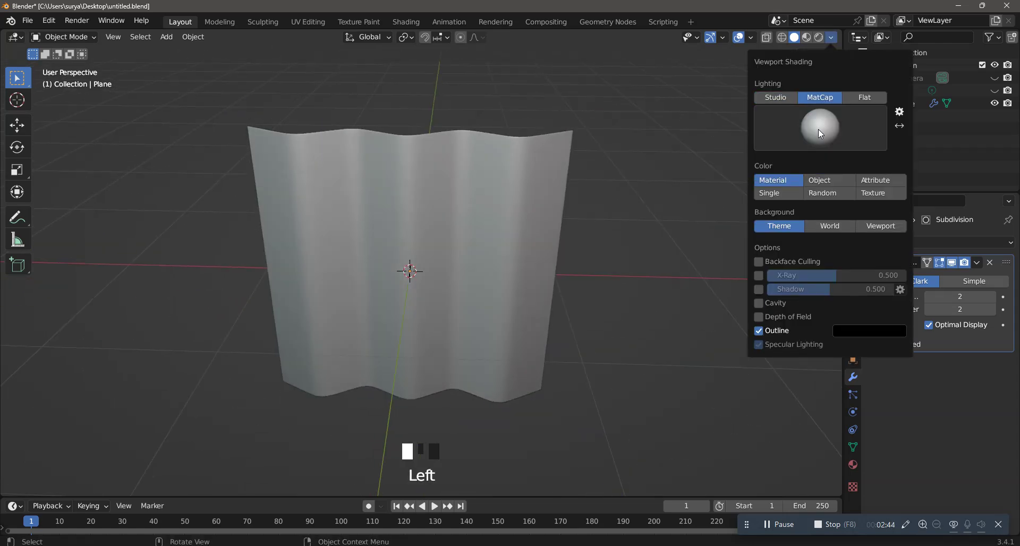
{"action": "left_click", "coordinate": [818, 132]}
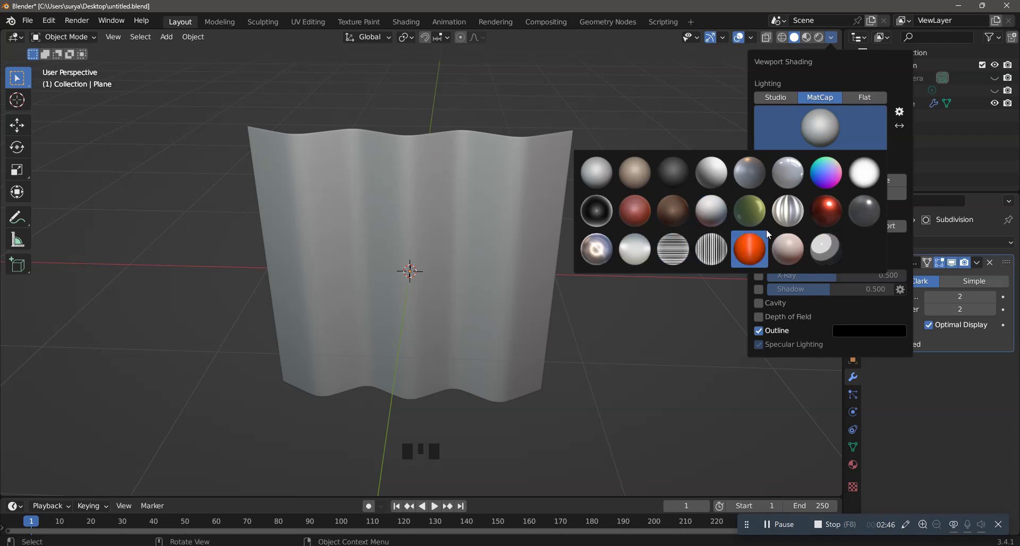
{"action": "left_click", "coordinate": [828, 212]}
{"action": "scroll", "coordinate": [470, 304], "scroll_direction": "up", "scroll_amount": 2}
{"action": "middle_click_drag", "start_coordinate": [471, 304], "coordinate": [476, 236]}
{"action": "scroll", "coordinate": [466, 339], "scroll_direction": "up", "scroll_amount": 2}
{"action": "mouse_move", "coordinate": [466, 339]}
{"action": "middle_mouse_down"}
{"action": "mouse_move", "coordinate": [467, 273]}
{"action": "mouse_move", "coordinate": [463, 297]}
{"action": "mouse_move", "coordinate": [522, 305]}
{"action": "mouse_move", "coordinate": [478, 345]}
{"action": "middle_mouse_up"}
{"action": "scroll", "coordinate": [481, 230], "scroll_direction": "down", "scroll_amount": 4}
{"action": "middle_click_drag", "start_coordinate": [480, 230], "coordinate": [463, 365]}
{"action": "scroll", "coordinate": [528, 167], "scroll_direction": "up", "scroll_amount": 2}
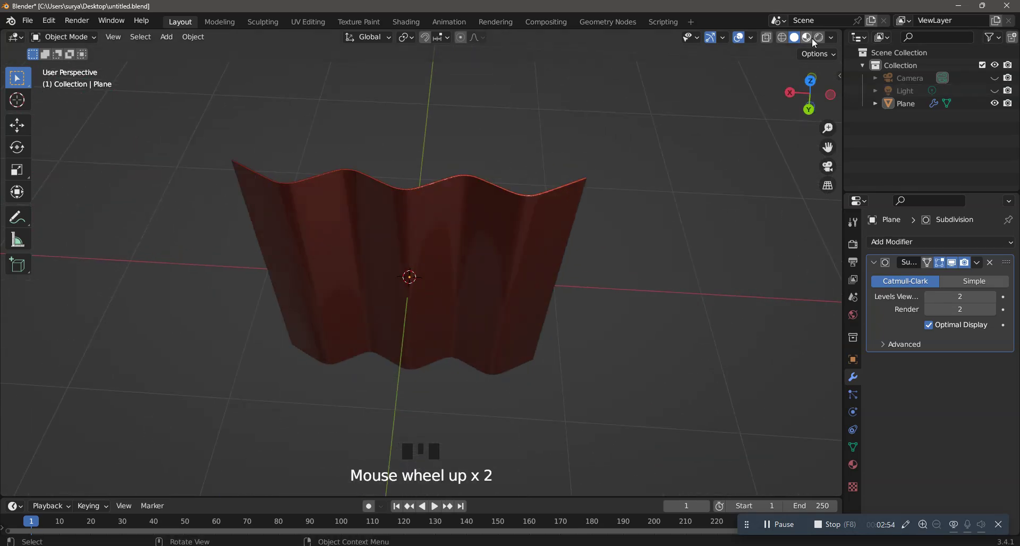
- Preview the sheet with the glossy light grey matcap and with the shiny metallic ring-highlight matcap
{"action": "left_click", "coordinate": [831, 37]}
{"action": "left_click", "coordinate": [823, 131]}
{"action": "left_click", "coordinate": [796, 178]}
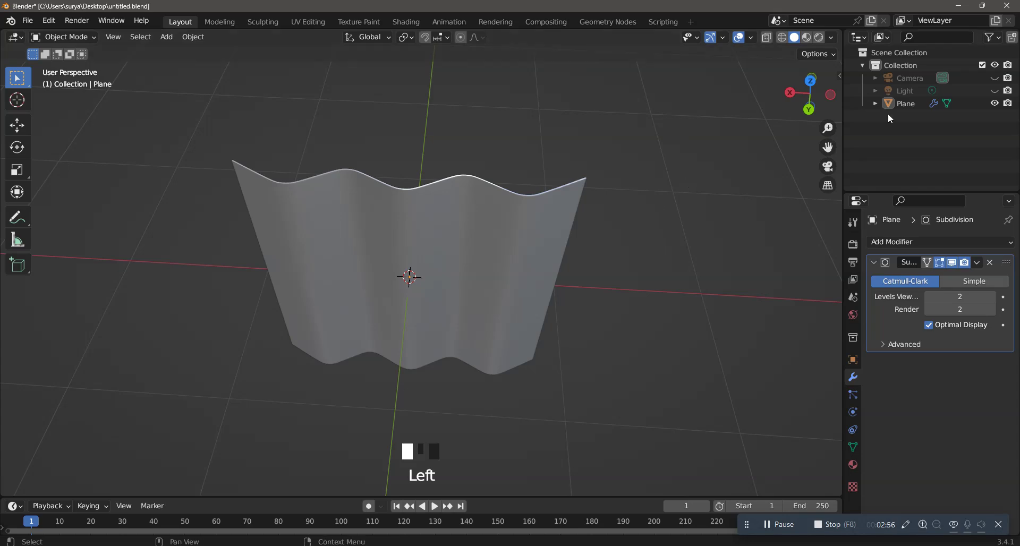
{"action": "left_click", "coordinate": [830, 36]}
{"action": "left_click", "coordinate": [811, 134]}
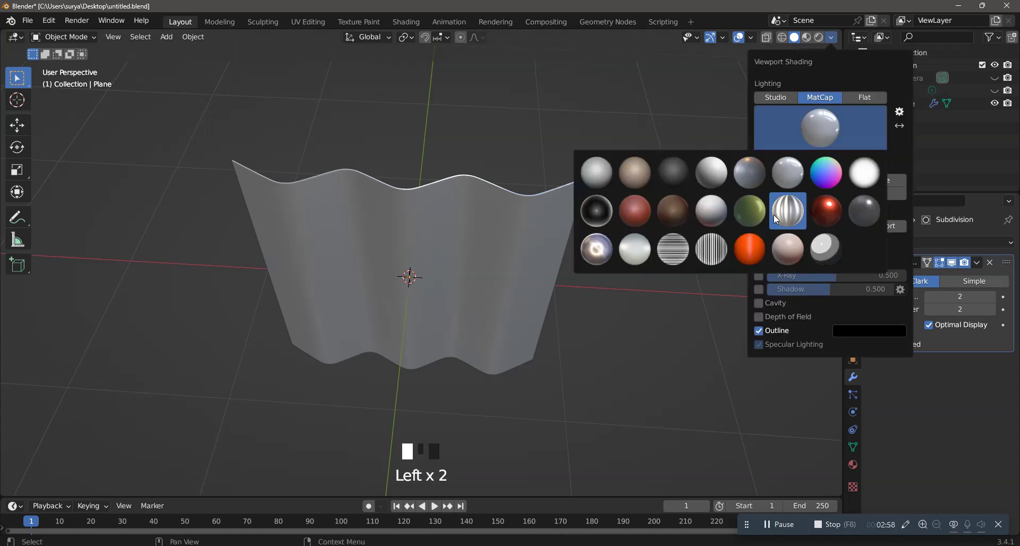
{"action": "left_click", "coordinate": [611, 247]}
{"action": "scroll", "coordinate": [555, 295], "scroll_direction": "down", "scroll_amount": 4}
{"action": "middle_click_drag", "start_coordinate": [555, 295], "coordinate": [562, 187]}
{"action": "scroll", "coordinate": [478, 257], "scroll_direction": "up", "scroll_amount": 2}
{"action": "mouse_move", "coordinate": [478, 257]}
{"action": "middle_mouse_down"}
{"action": "mouse_move", "coordinate": [685, 280]}
{"action": "mouse_move", "coordinate": [797, 306]}
{"action": "mouse_move", "coordinate": [765, 308]}
{"action": "mouse_move", "coordinate": [772, 305]}
{"action": "middle_mouse_up"}
- Try the plain white-grey matcap and the blue-grey metallic matcap on the sheet, viewing it from several angles
{"action": "left_click", "coordinate": [831, 37]}
{"action": "left_click", "coordinate": [825, 134]}
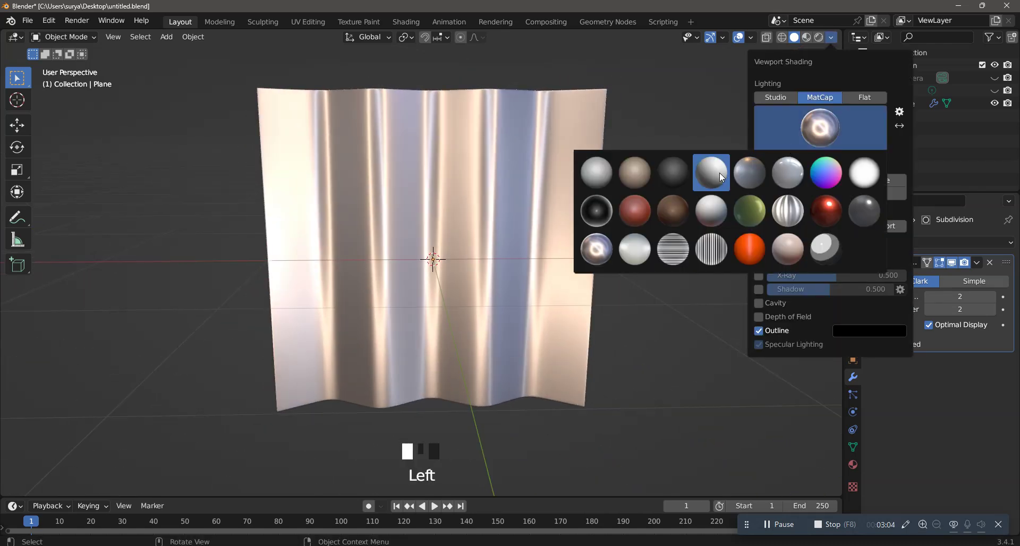
{"action": "left_click", "coordinate": [722, 177]}
{"action": "left_click", "coordinate": [802, 120]}
{"action": "left_click", "coordinate": [760, 171]}
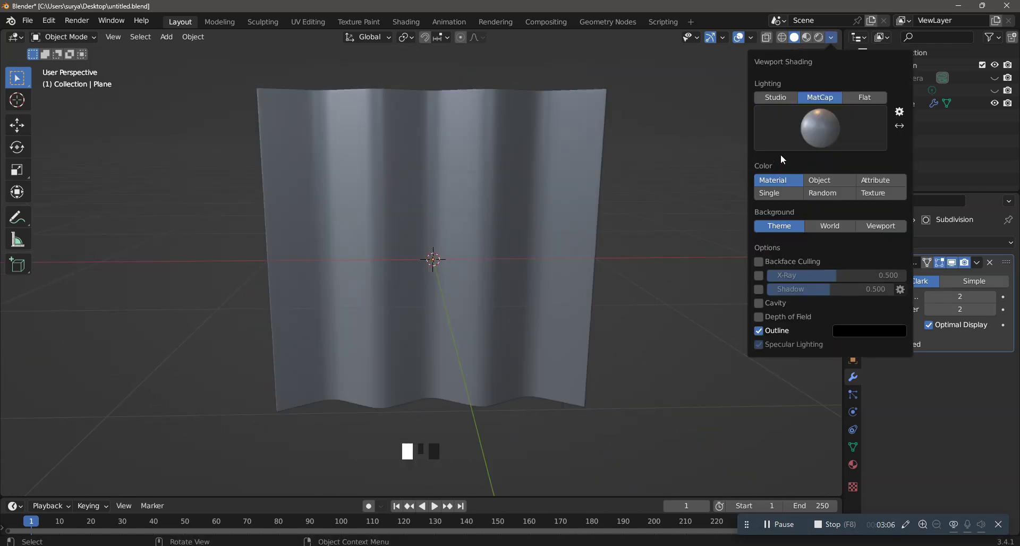
{"action": "left_click", "coordinate": [582, 180]}
{"action": "mouse_move", "coordinate": [690, 179]}
{"action": "middle_mouse_down"}
{"action": "mouse_move", "coordinate": [475, 177]}
{"action": "mouse_move", "coordinate": [592, 170]}
{"action": "mouse_move", "coordinate": [406, 182]}
{"action": "middle_mouse_up"}
{"action": "left_click", "coordinate": [596, 166]}
{"action": "scroll", "coordinate": [563, 173], "scroll_direction": "down", "scroll_amount": 2}
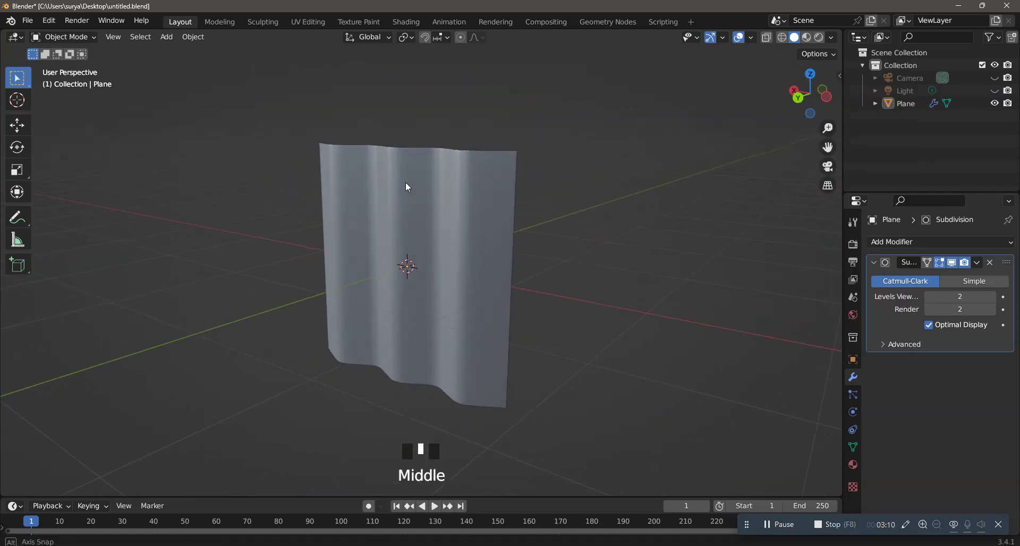
{"action": "scroll", "coordinate": [414, 164], "scroll_direction": "up", "scroll_amount": 1}
{"action": "scroll", "coordinate": [414, 164], "scroll_direction": "down", "scroll_amount": 2}
- Look through the scene camera and rotate the wavy sheet slightly about the global Z axis
{"action": "key", "text": "KP_0"}
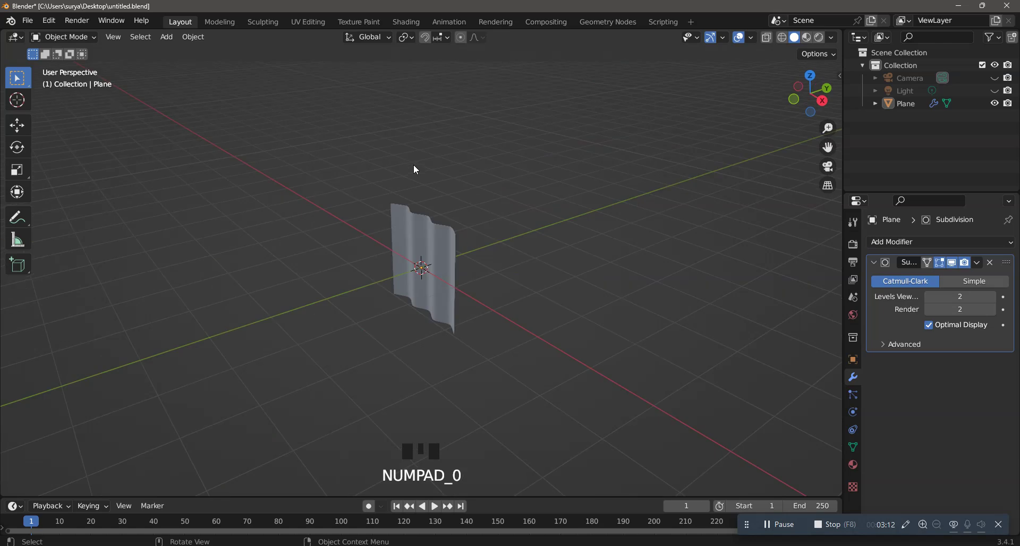
{"action": "left_click", "coordinate": [495, 282]}
{"action": "left_click", "coordinate": [514, 229]}
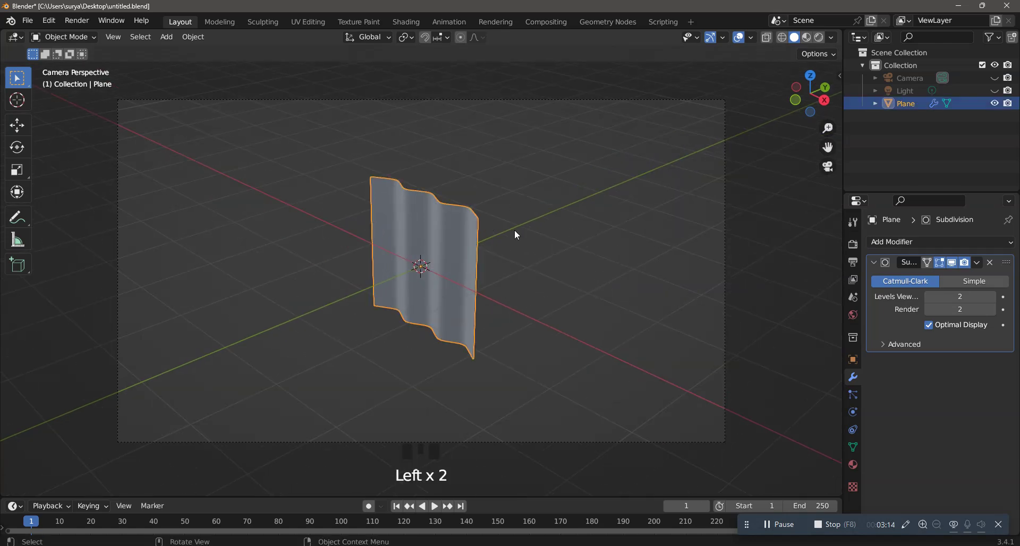
{"action": "scroll", "coordinate": [514, 231], "scroll_direction": "down", "scroll_amount": 1}
{"action": "key", "text": "r"}
{"action": "key", "text": "z"}
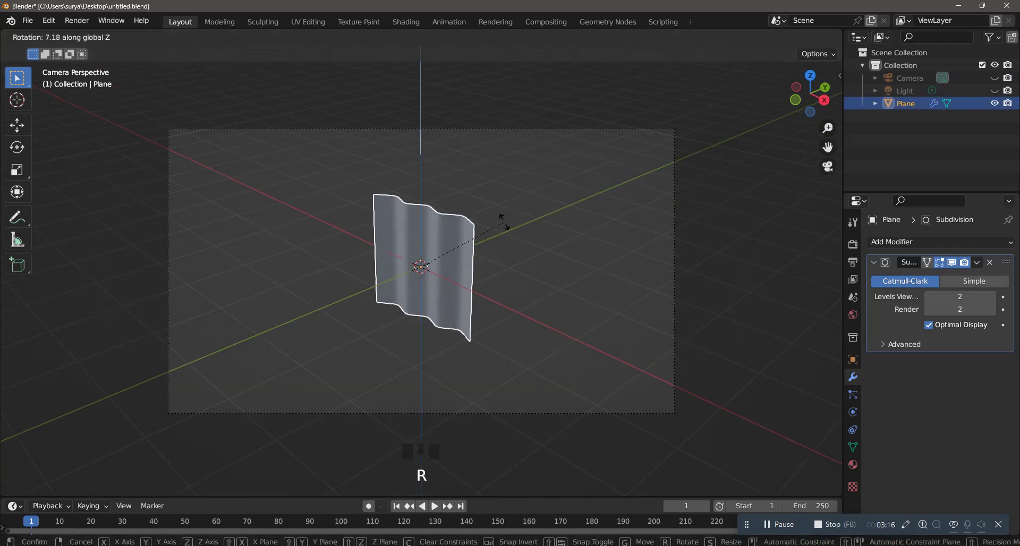
{"action": "left_click", "coordinate": [478, 226]}
{"action": "scroll", "coordinate": [503, 209], "scroll_direction": "up", "scroll_amount": 2}
{"action": "left_click", "coordinate": [558, 215]}
{"action": "scroll", "coordinate": [555, 213], "scroll_direction": "up", "scroll_amount": 3}
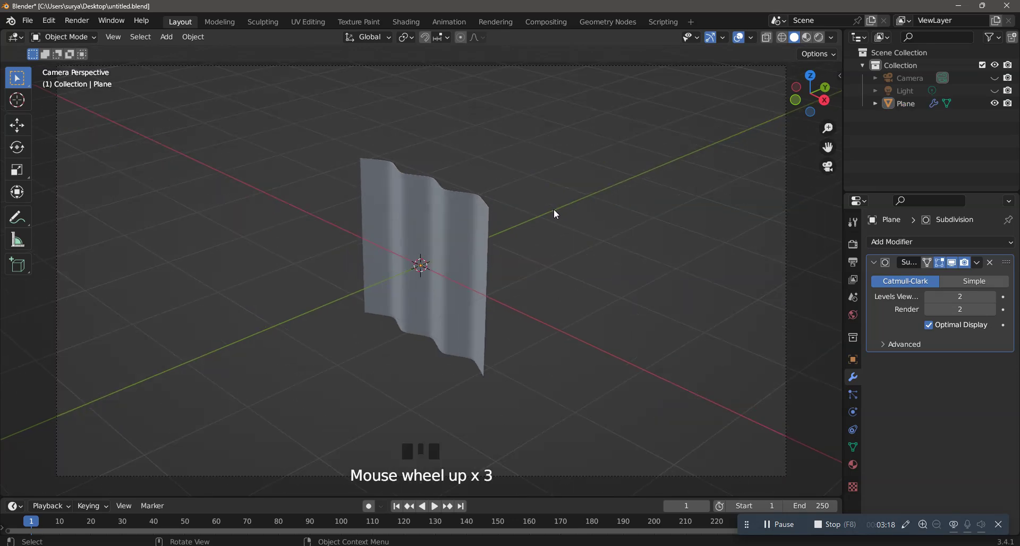
- Set the viewport's solid shading lighting back to Studio
{"action": "scroll", "coordinate": [657, 109], "scroll_direction": "down", "scroll_amount": 4}
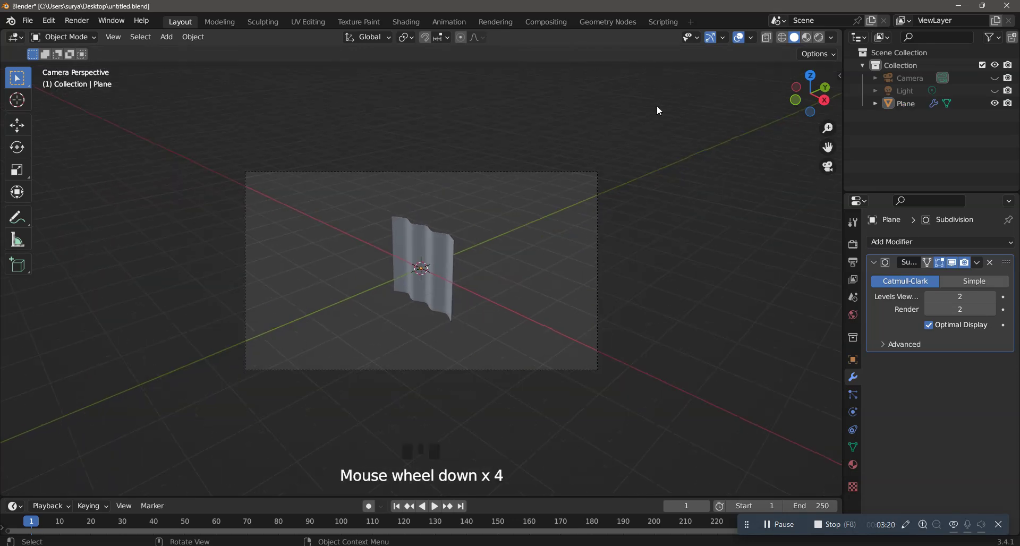
{"action": "scroll", "coordinate": [658, 110], "scroll_direction": "up", "scroll_amount": 2}
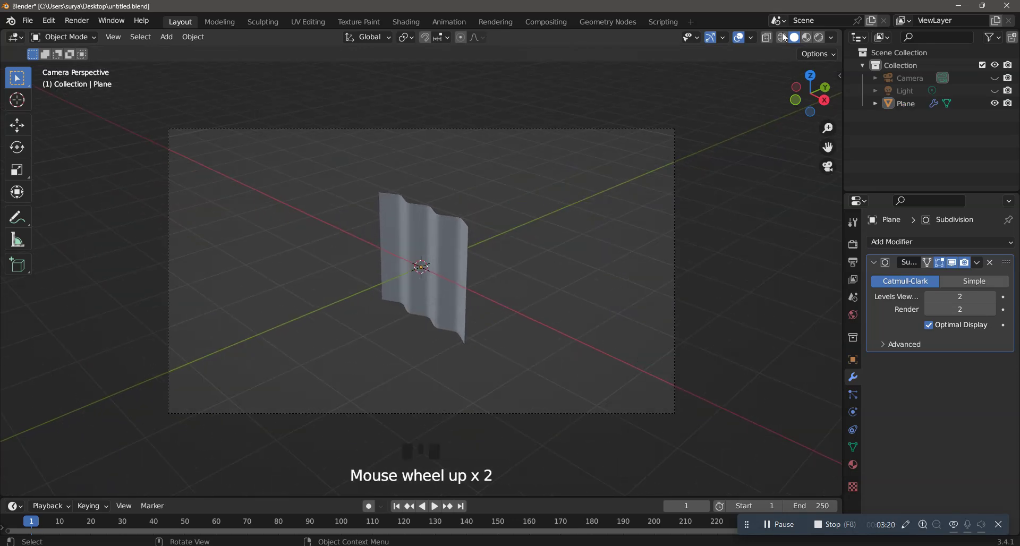
{"action": "scroll", "coordinate": [448, 149], "scroll_direction": "up", "scroll_amount": 1}
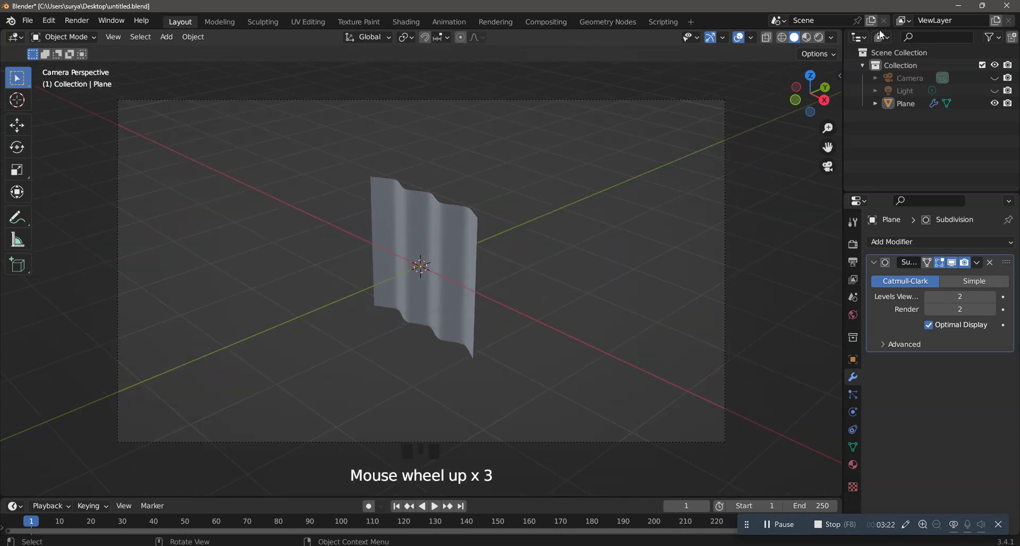
{"action": "left_click", "coordinate": [837, 37]}
{"action": "left_click", "coordinate": [831, 38]}
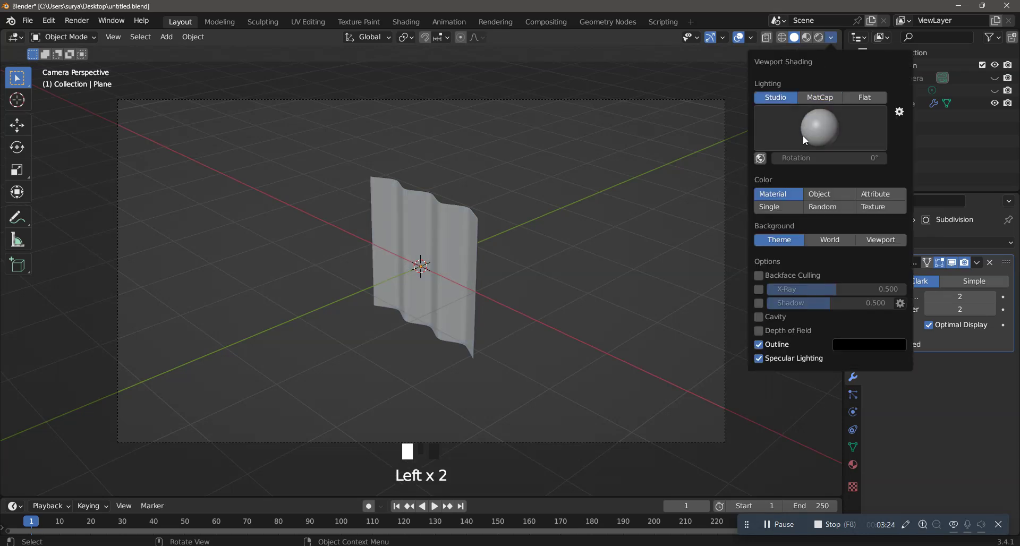
{"action": "scroll", "coordinate": [563, 196], "scroll_direction": "up", "scroll_amount": 2}
{"action": "scroll", "coordinate": [563, 197], "scroll_direction": "down", "scroll_amount": 2}
{"action": "left_click", "coordinate": [96, 47]}
{"action": "left_click", "coordinate": [90, 38]}
{"action": "left_click", "coordinate": [83, 66]}
{"action": "scroll", "coordinate": [301, 173], "scroll_direction": "down", "scroll_amount": 3}
{"action": "left_click", "coordinate": [64, 40]}
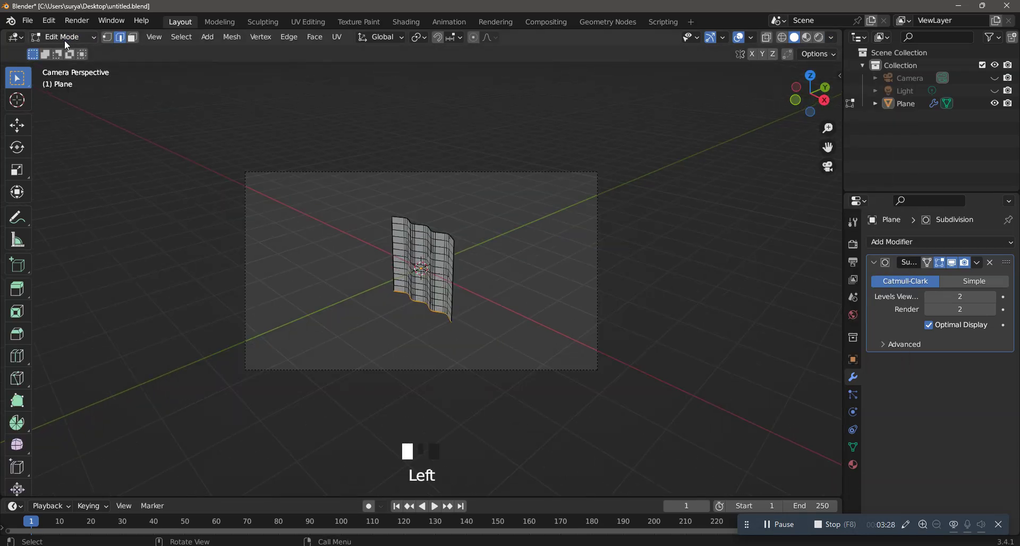
{"action": "left_click", "coordinate": [63, 40]}
{"action": "left_click", "coordinate": [81, 54]}
- Select the wavy sheet and scale it up uniformly by a factor of about 1.46 in the camera view
{"action": "scroll", "coordinate": [489, 313], "scroll_direction": "up", "scroll_amount": 2}
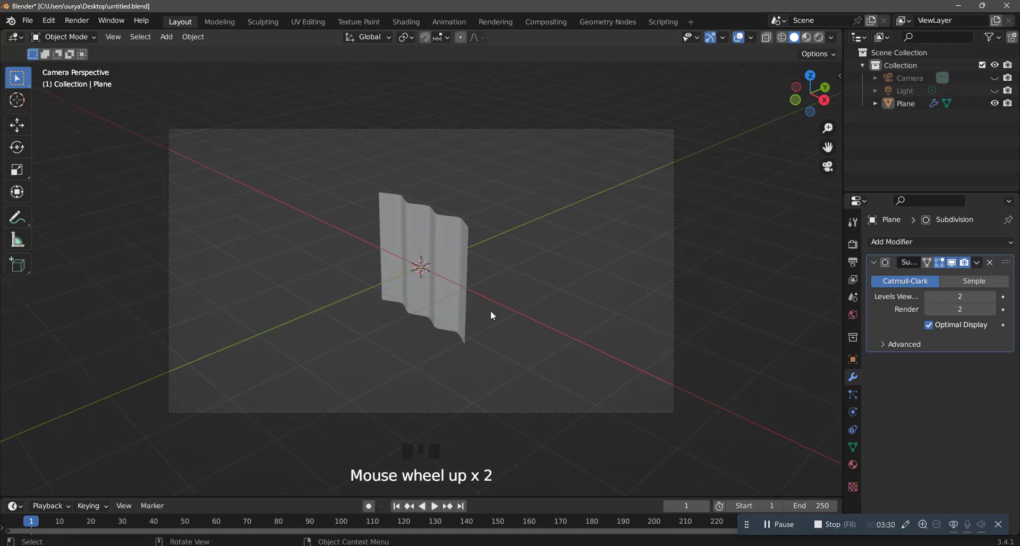
{"action": "left_click", "coordinate": [486, 281]}
{"action": "scroll", "coordinate": [492, 287], "scroll_direction": "up", "scroll_amount": 2}
{"action": "key", "text": "s"}
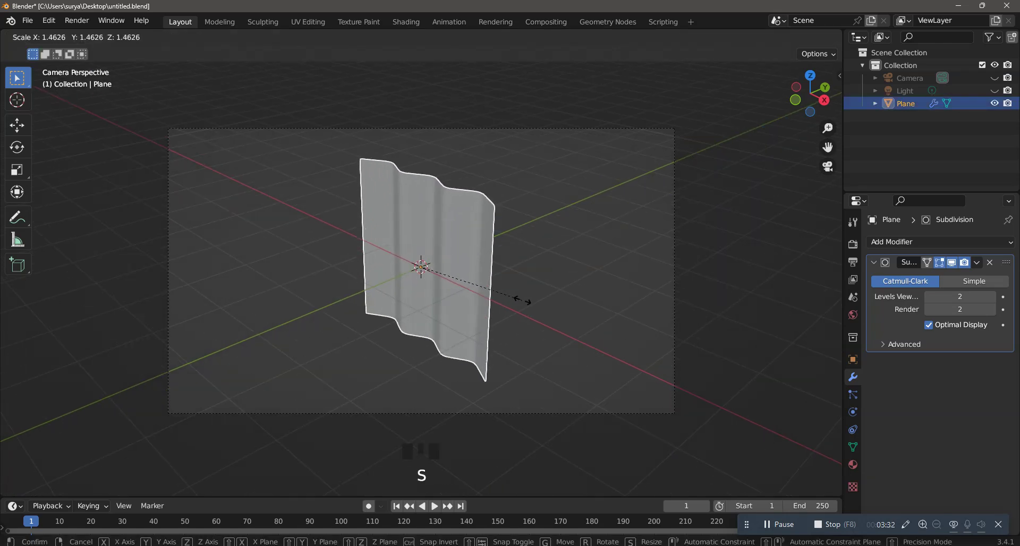